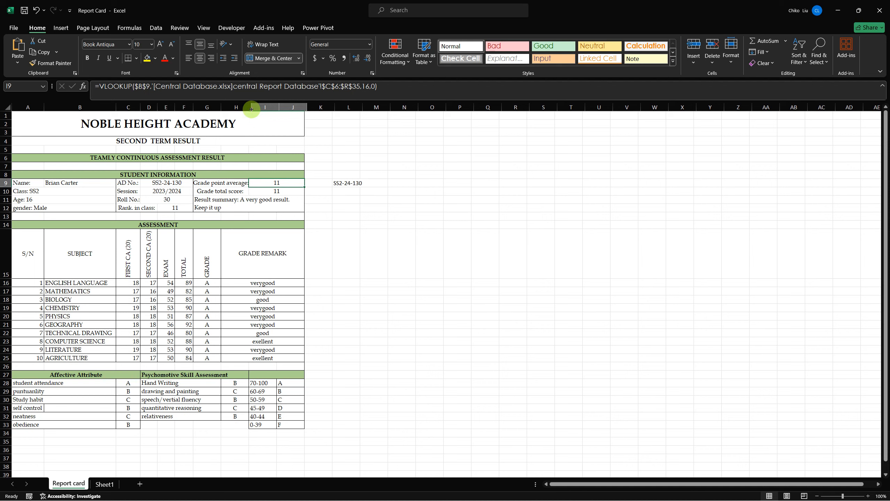
- Check the average and total score columns in the Central Database workbook, and set the Grade point average VLOOKUP's column index to 13
key("alt+Tab")
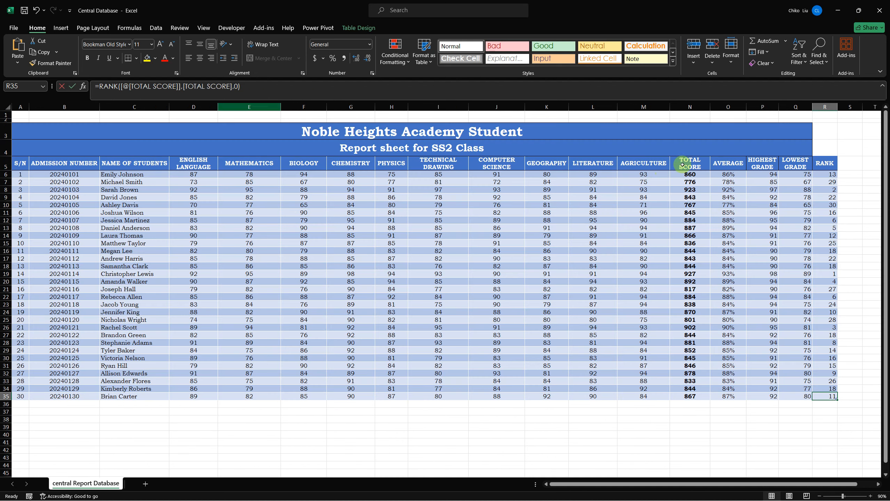
left_click(732, 161)
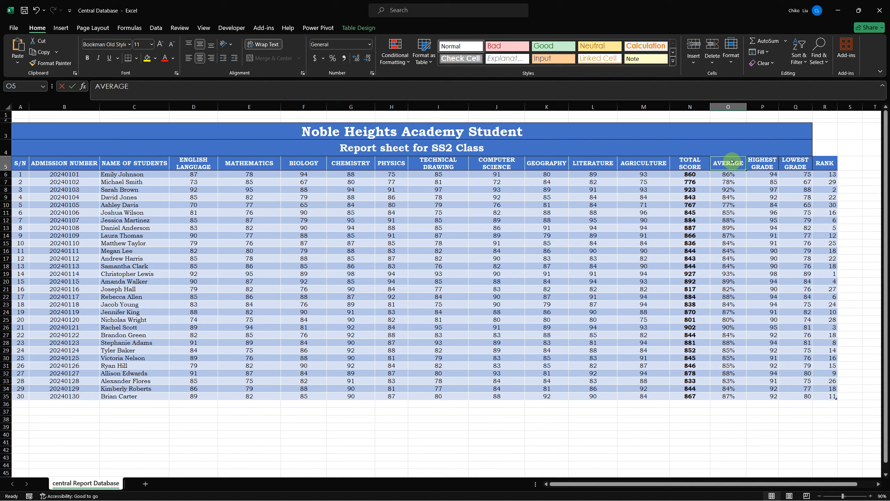
left_click(695, 160)
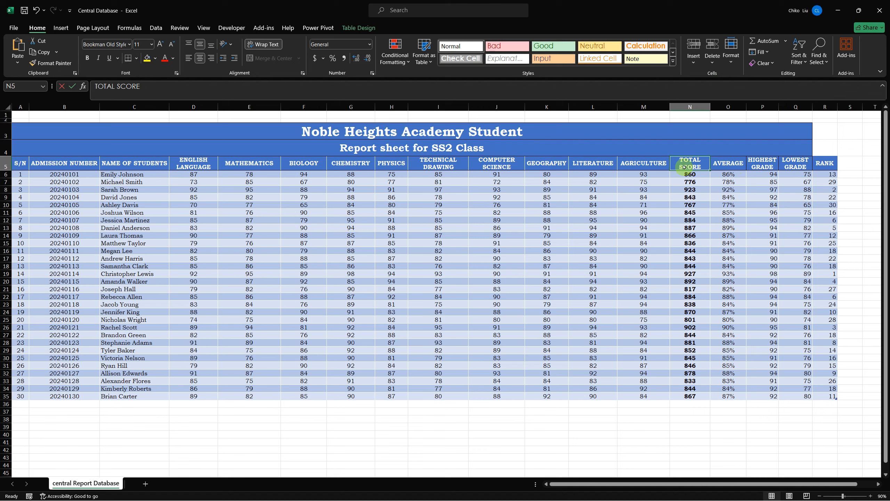
key("ctrl+n")
key("alt+Tab")
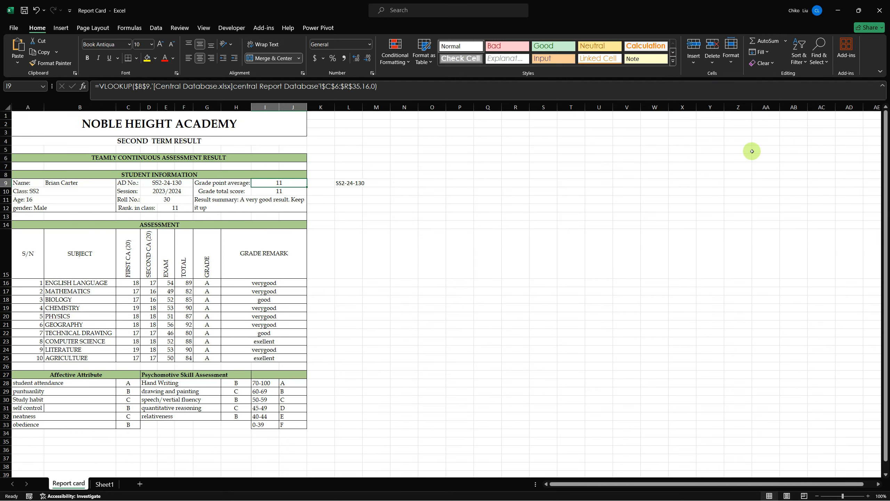
left_click(367, 86)
left_click_drag(367, 87, 367, 87)
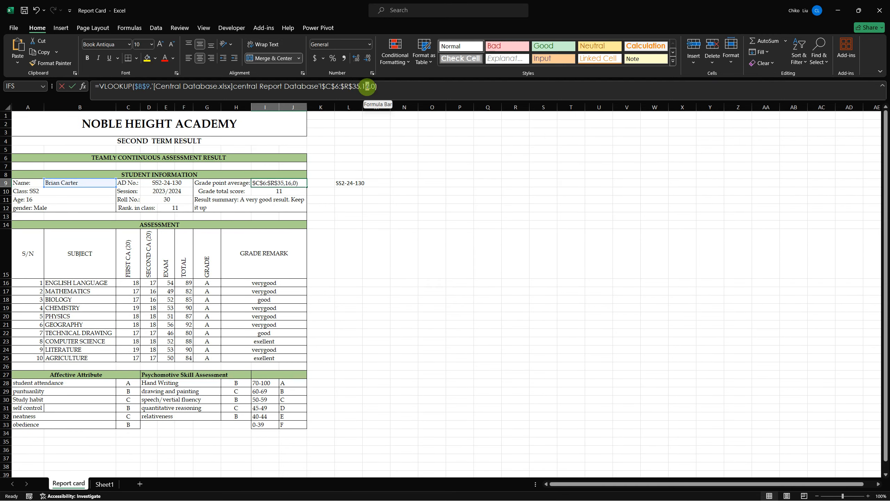
key("Return")
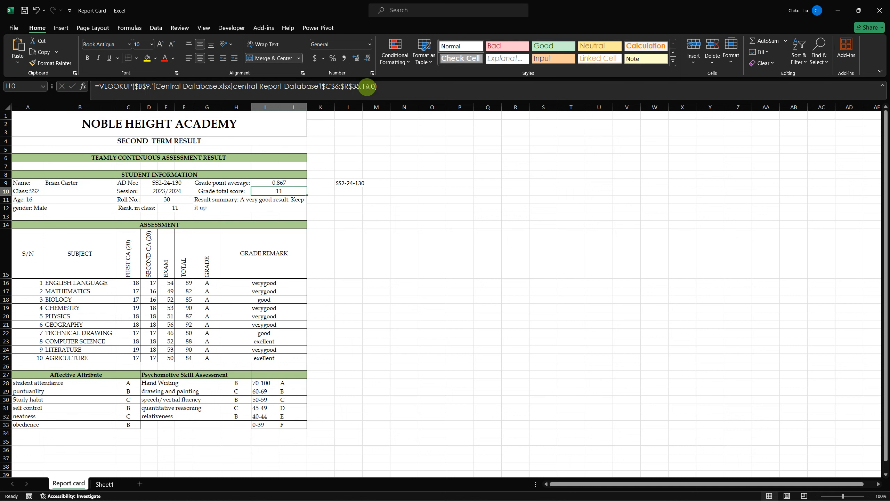
- Set the column index of the Grade total score VLOOKUP in I10 to 12
left_click(369, 86)
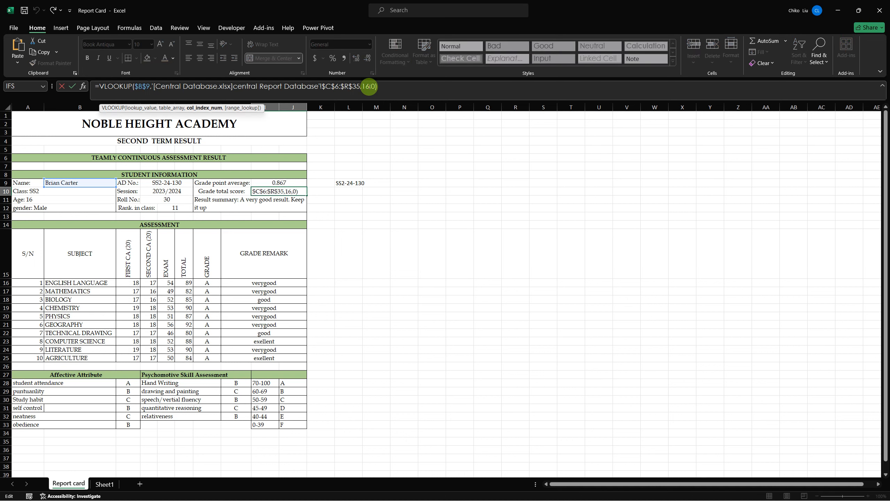
key("BackSpace")
type("2")
key("Return")
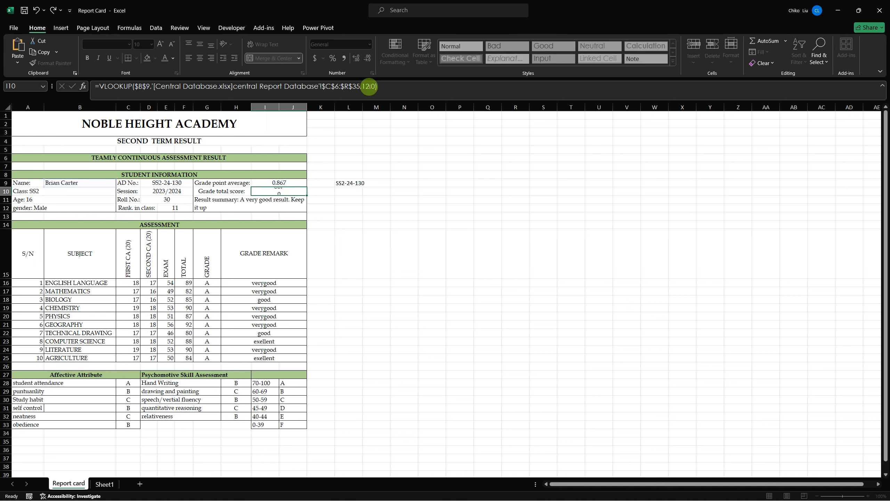
- Format the Grade point average value in I9 as a percentage
key("Up")
key("Up")
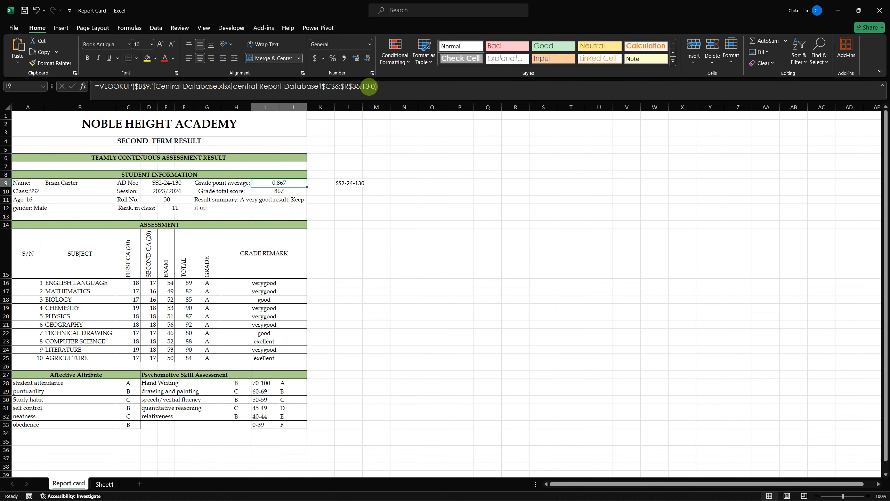
left_click(333, 58)
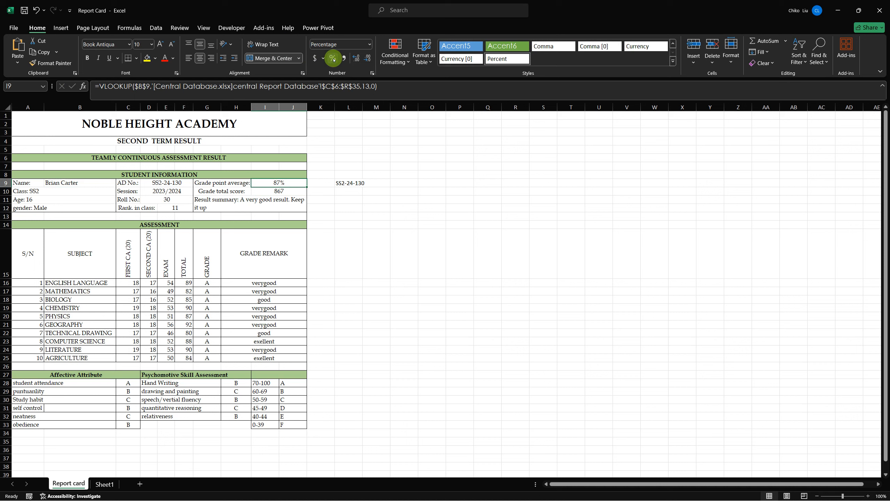
left_click(283, 196)
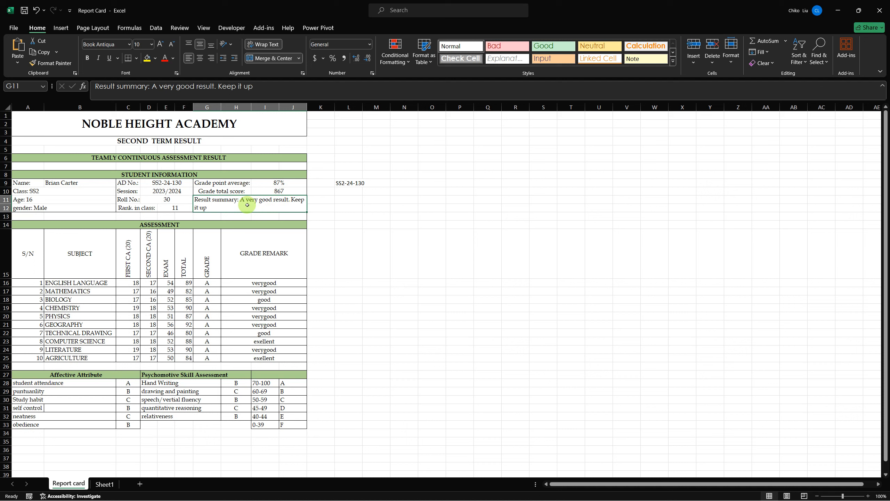
- Enter a MAX formula in O9 over the TOTAL SCORE column of the Central Database workbook
left_click(428, 182)
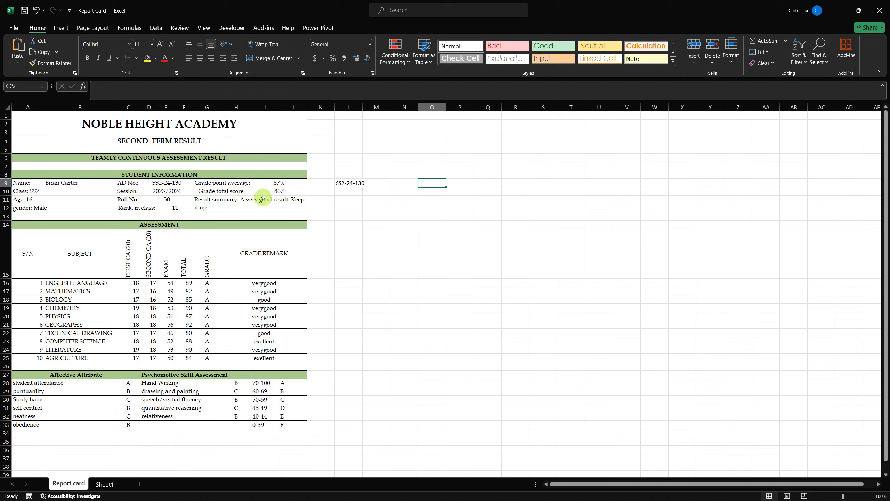
type("=max")
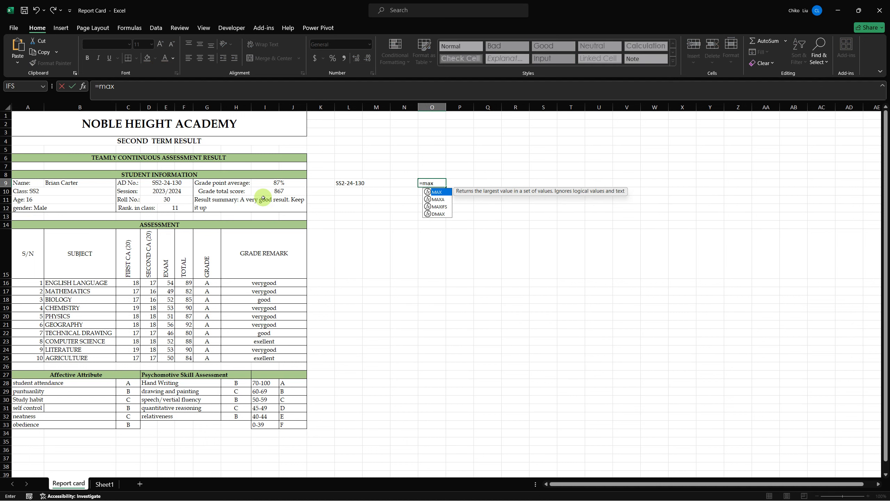
key("Tab")
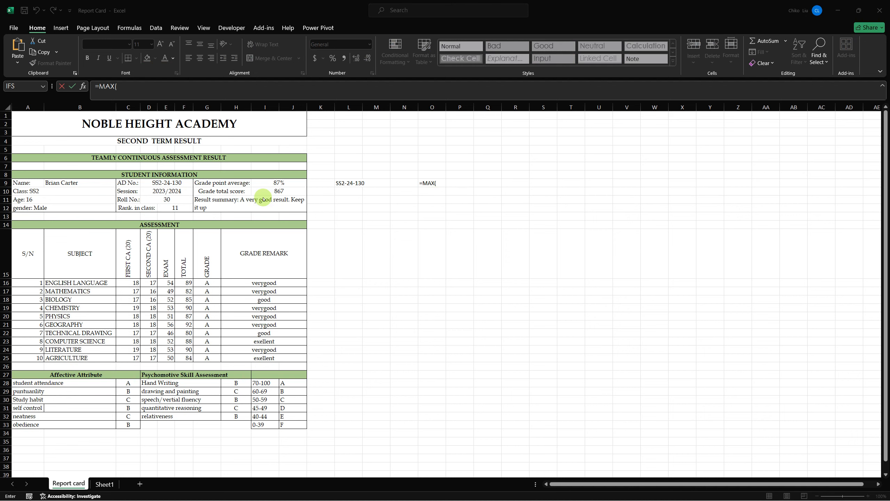
key("alt+Tab")
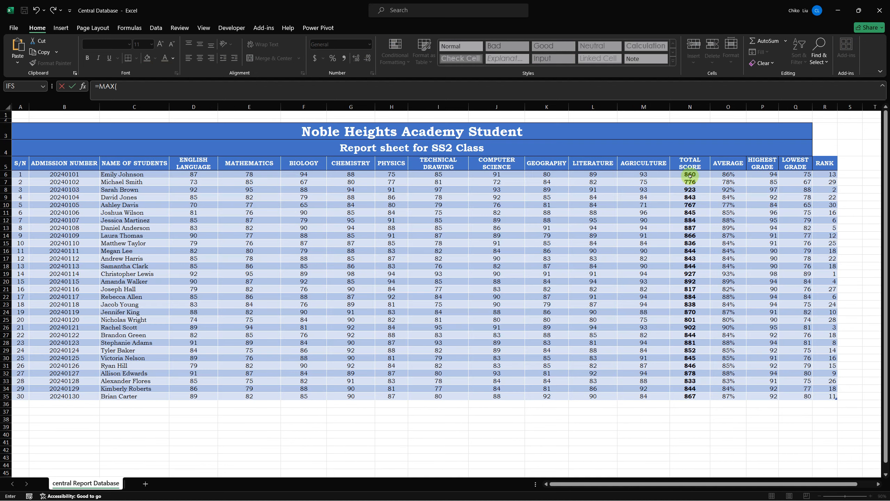
left_click_drag(690, 175, 696, 395)
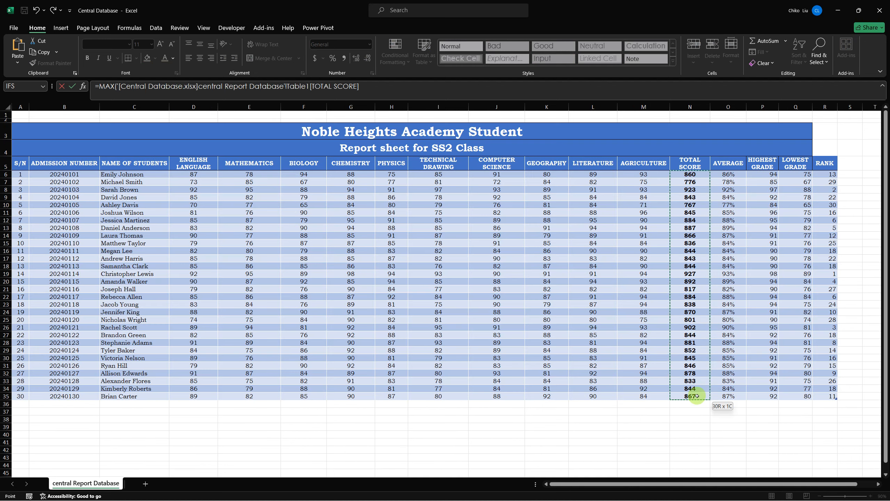
key("Return")
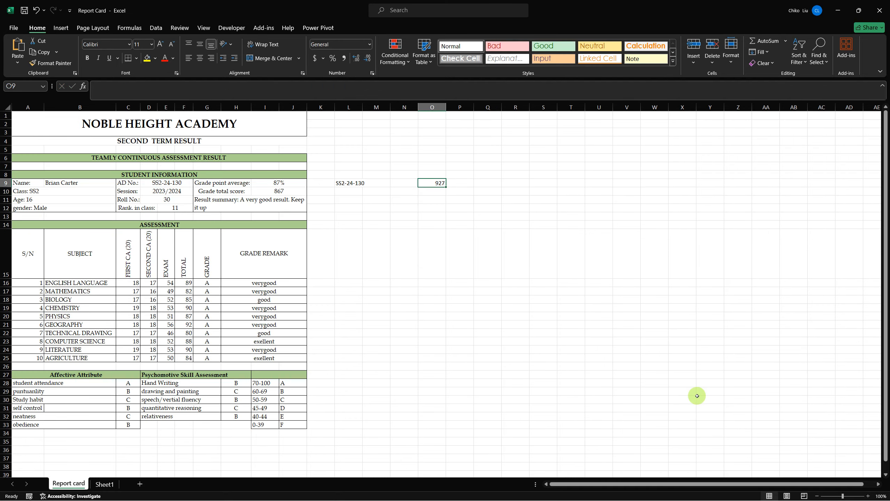
- Copy the formula text from O9 into O10 and change its function from MAX to MIN
left_click_drag(278, 88, 96, 91)
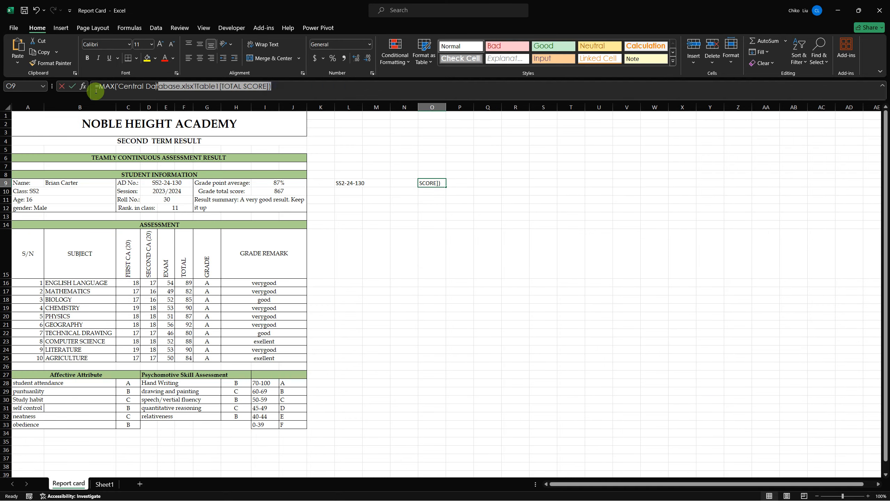
key("Return")
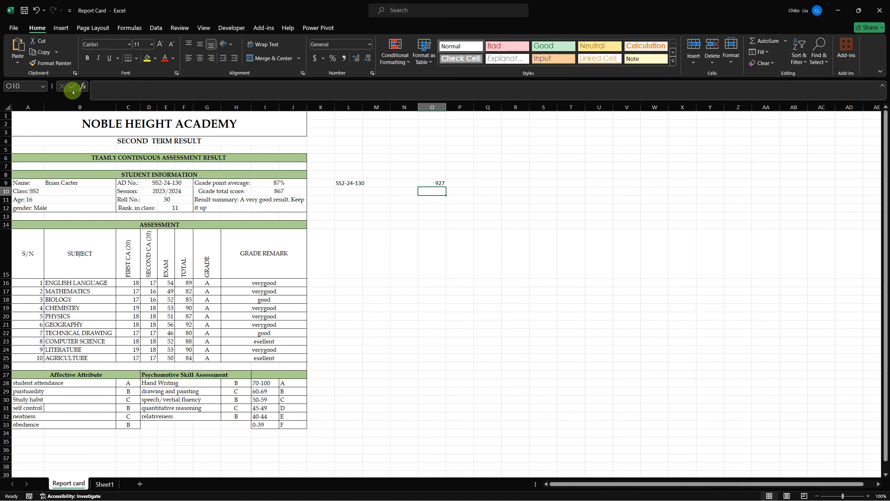
left_click(153, 91)
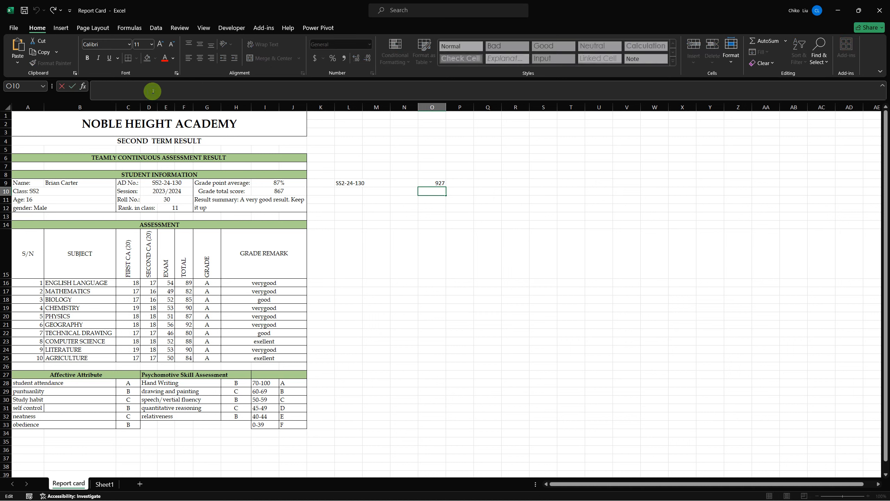
type("=MAX('Central Database.xlsx'!Table1[TOTAL SCORE])")
left_click_drag(113, 87, 101, 86)
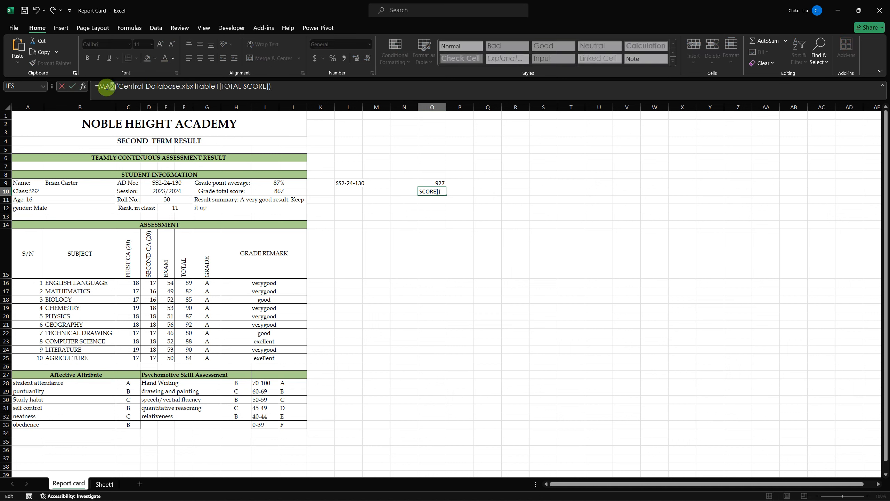
type("Min")
key("Return")
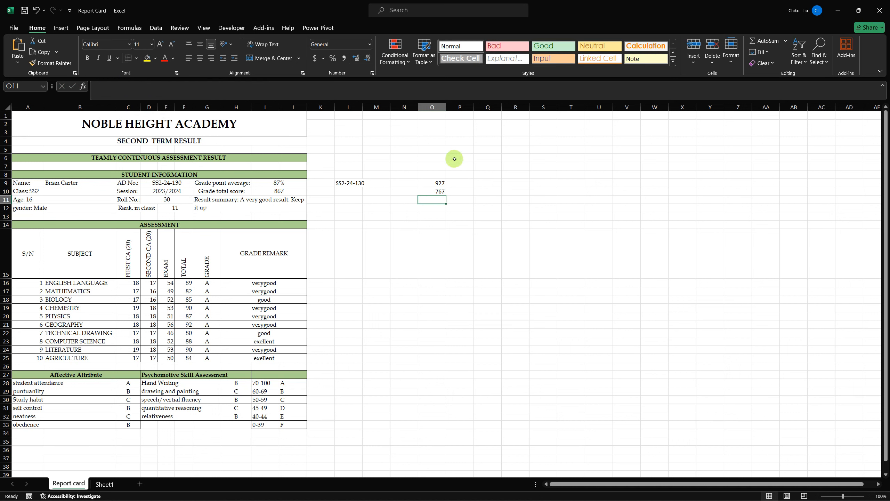
- Calculate the range between the highest and lowest total scores in Q10 with =O9-O10
left_click(490, 193)
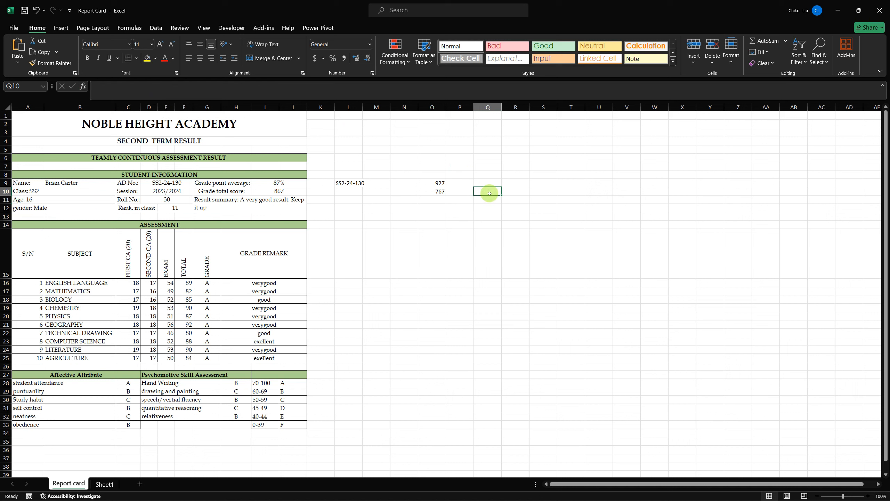
type("=")
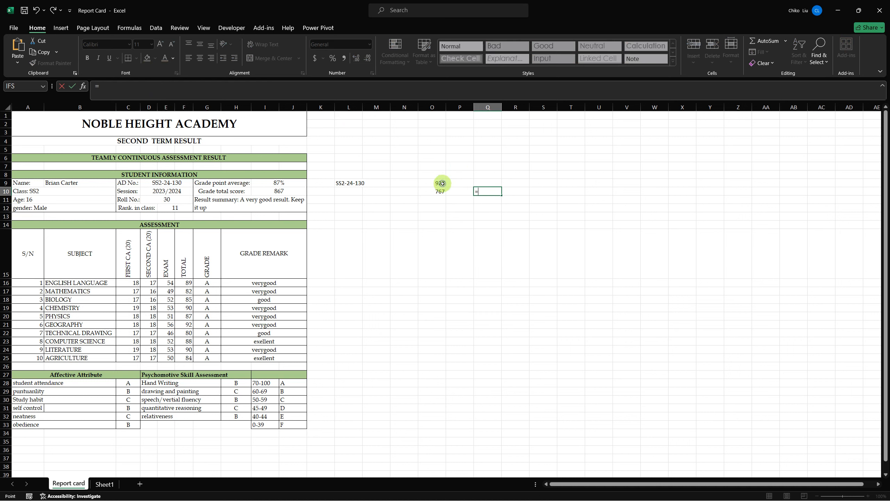
left_click(442, 183)
type("-")
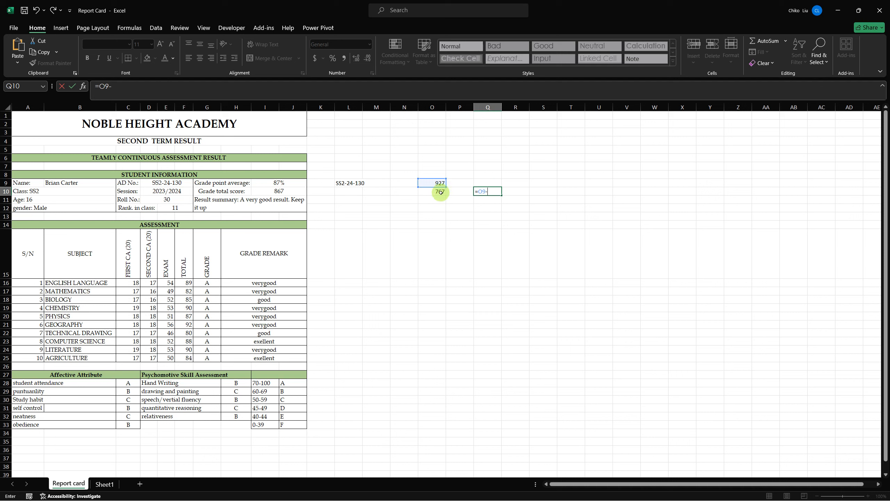
left_click(441, 191)
key("Return")
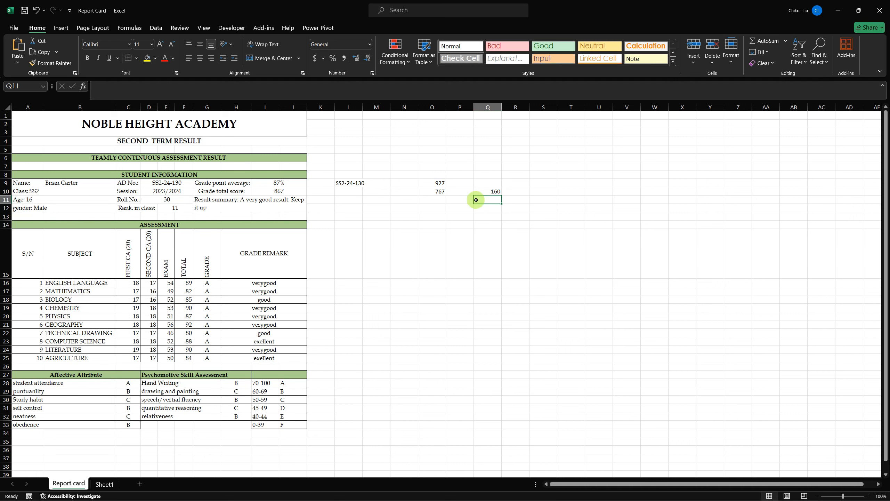
- Divide the score range in Q10 by 5 in cell Q11 to get the grade interval
type("=")
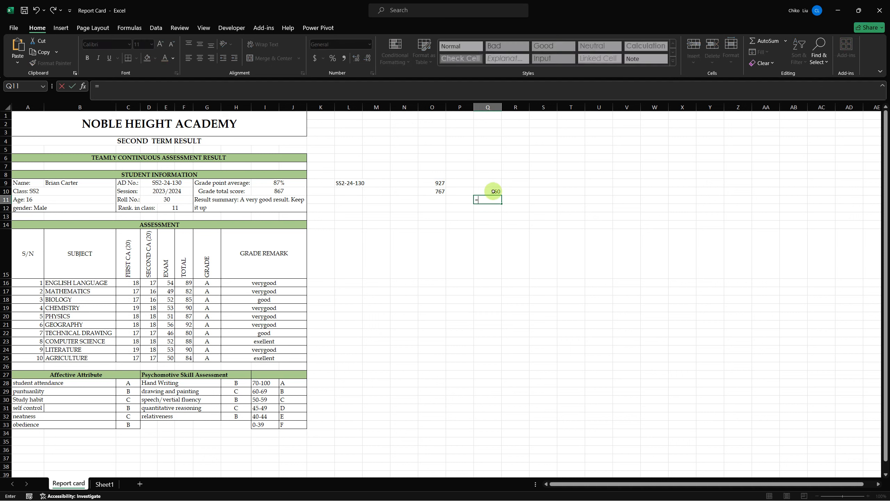
left_click(493, 191)
type("/5")
key("Return")
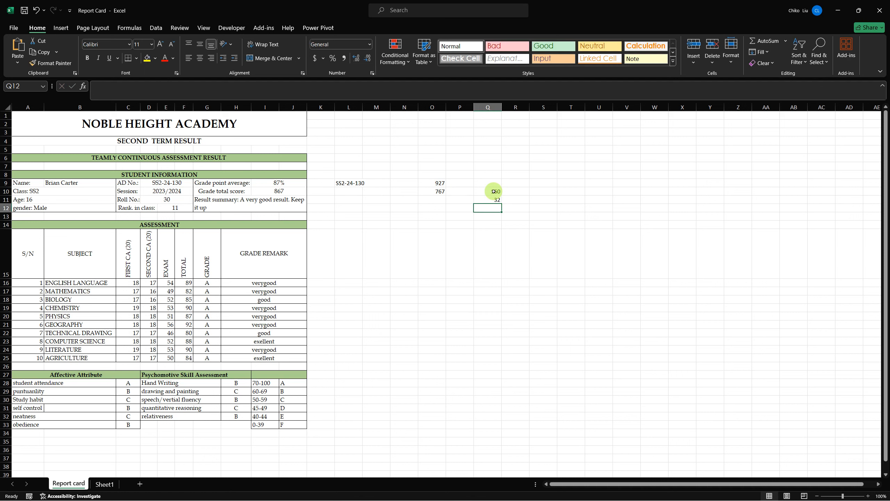
- Enter 767 in O13 as the lower bound of the first score band
left_click(435, 214)
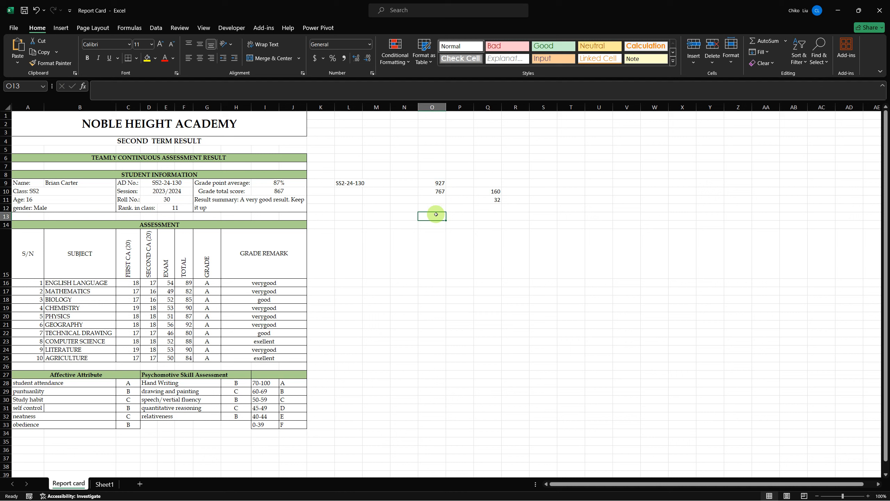
type("767")
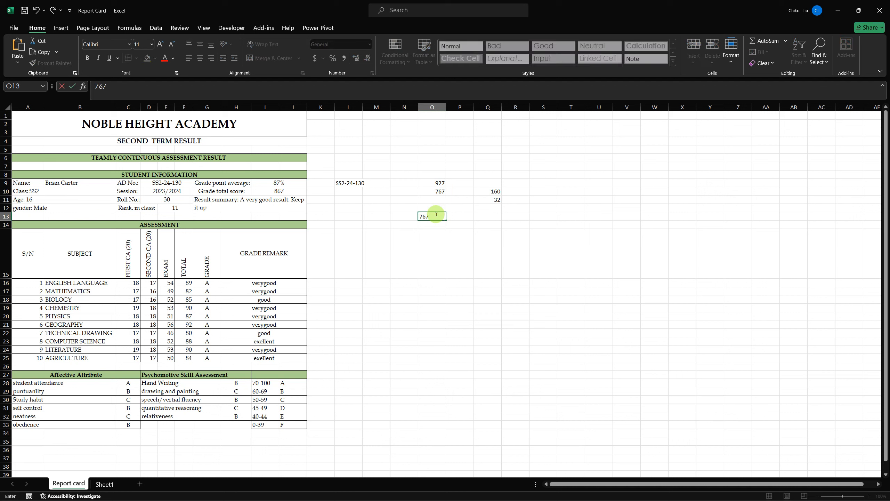
key("Tab")
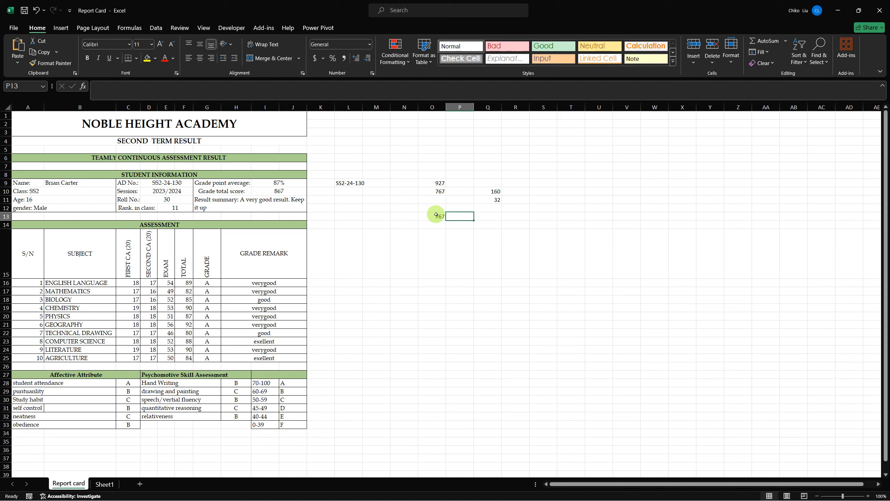
- Calculate the first band's upper bound in P13 with =O13+$Q$11, keeping the interval reference absolute
key("Up")
key("Down")
type("=")
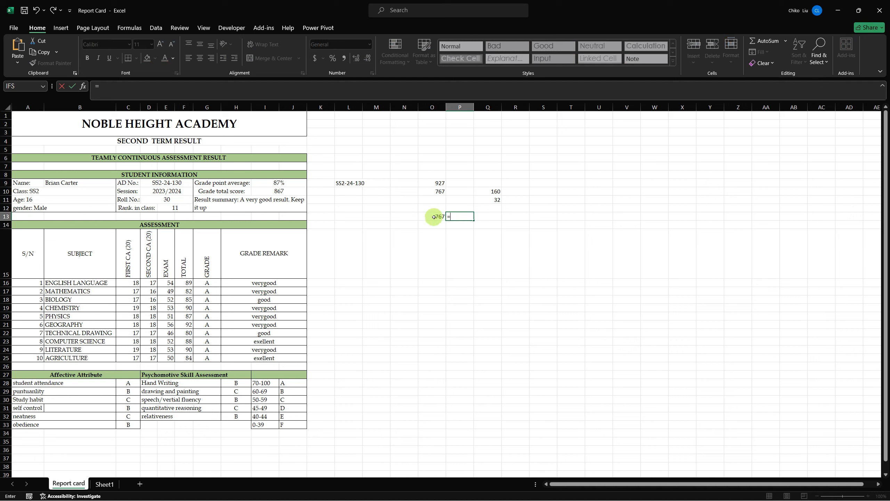
left_click(434, 217)
type("+")
left_click(487, 200)
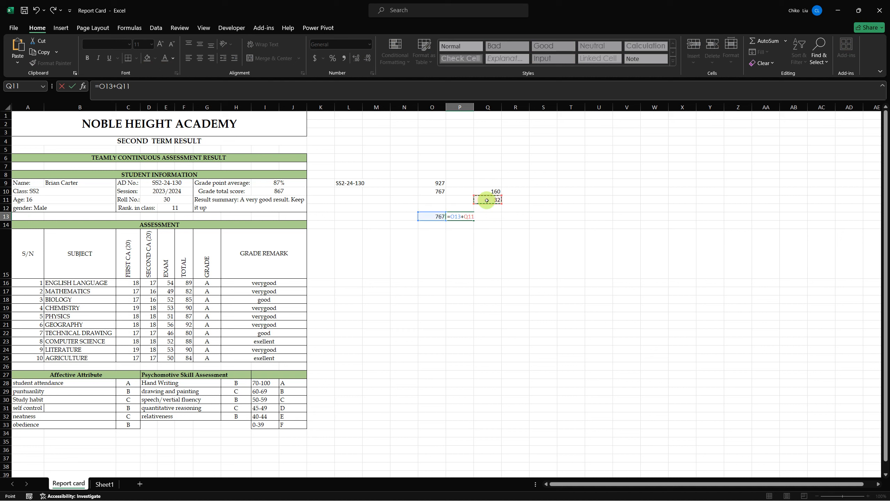
key("F4")
key("Return")
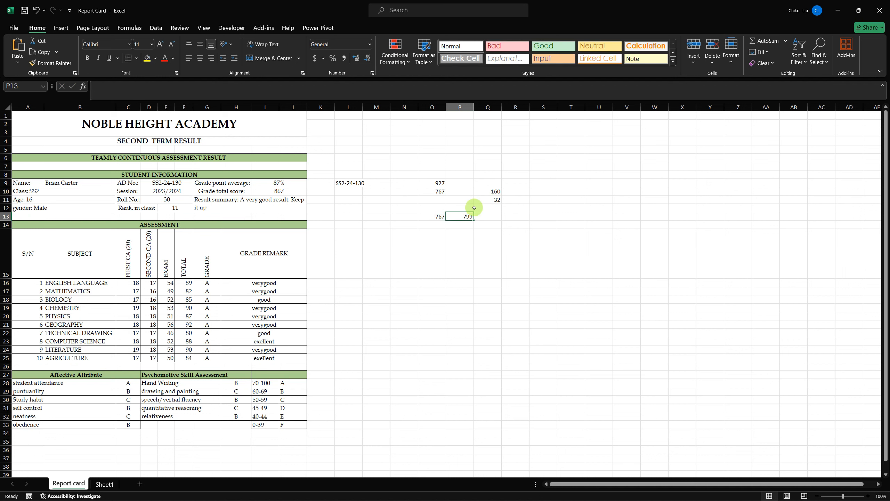
left_click(456, 215)
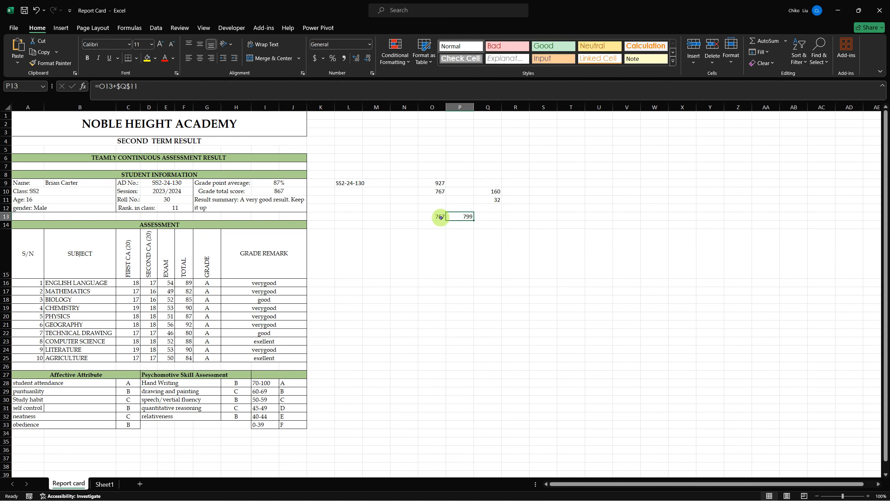
- Calculate the second score band's lower bound in O14 with =P13+1
left_click(440, 217)
left_click(439, 224)
type("=")
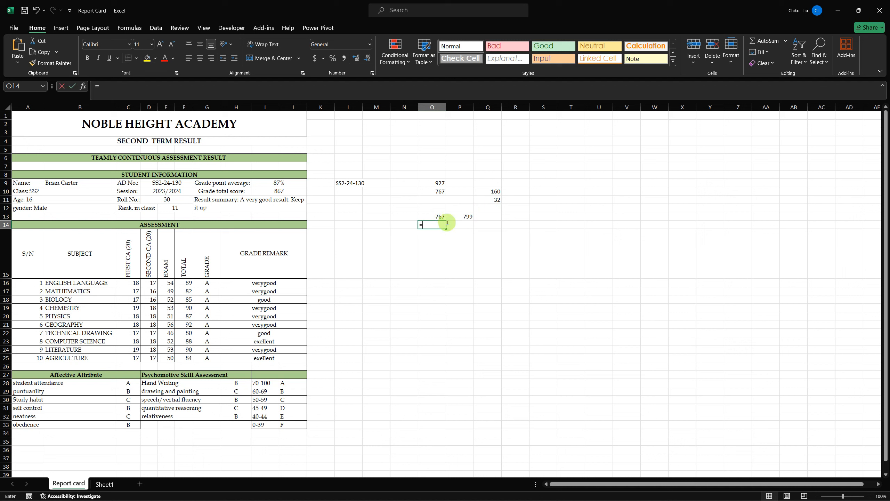
left_click(463, 216)
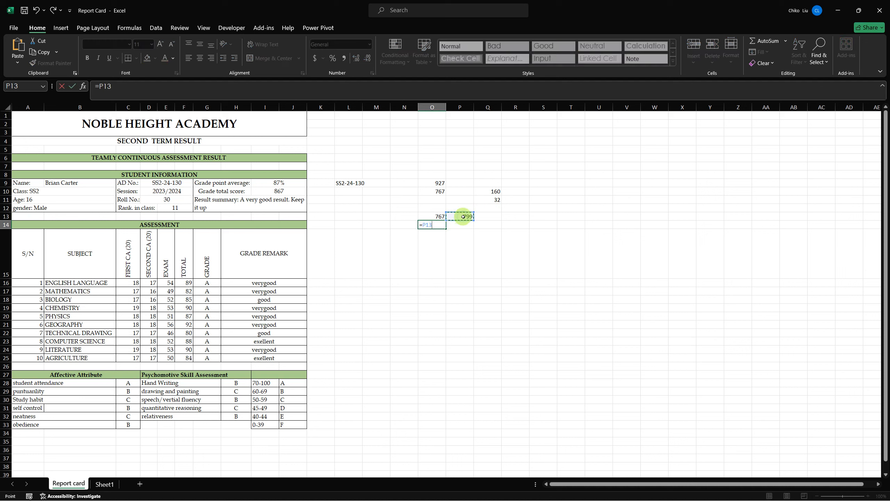
type("+$Q$1")
key("Return")
- Fill the band bound formulas down columns O and P to row 20 and clear the surplus bands in O18:P20
left_click(461, 216)
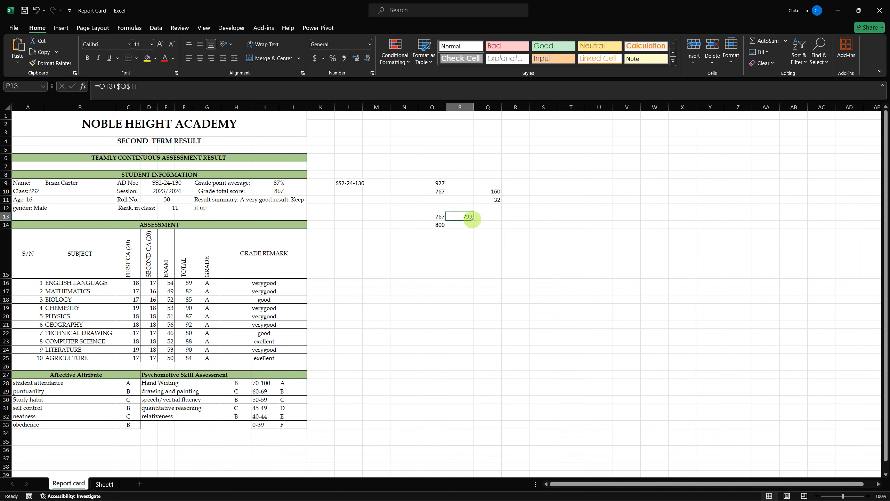
left_click_drag(473, 219, 481, 321)
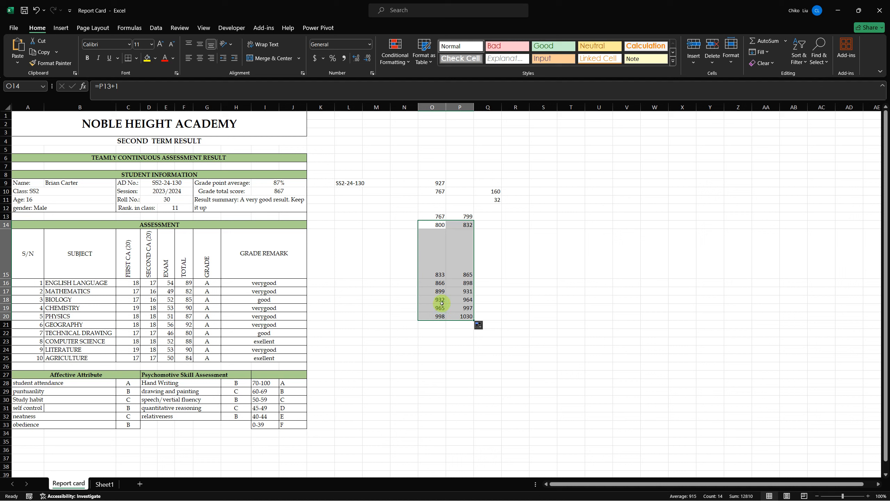
left_click_drag(440, 303, 461, 317)
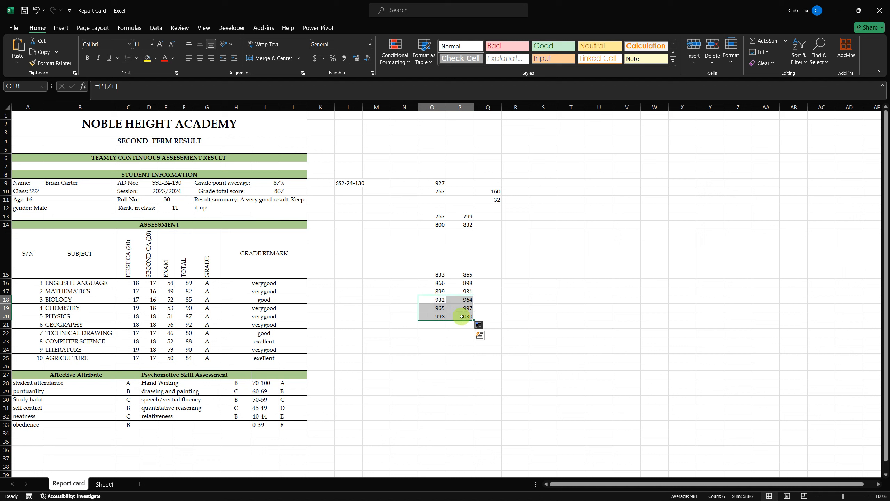
key("Delete")
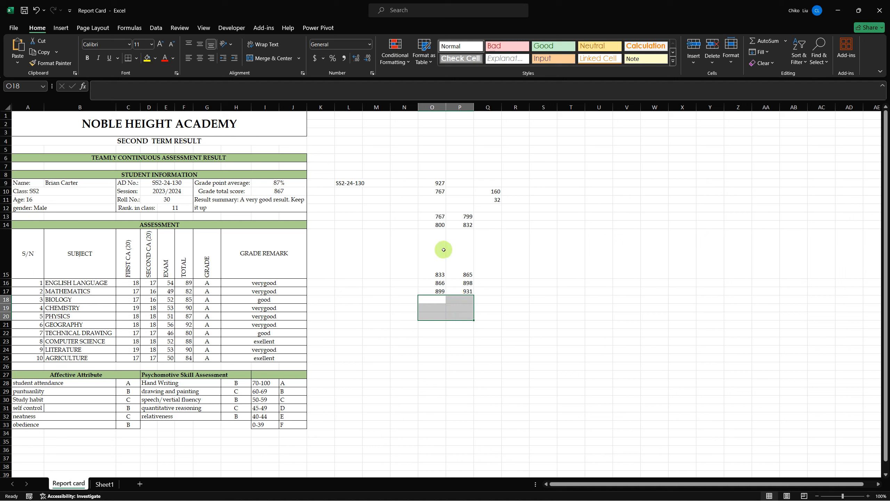
- Copy the five score bands in O13:P17 and paste them as values starting at S4
left_click_drag(441, 217, 464, 290)
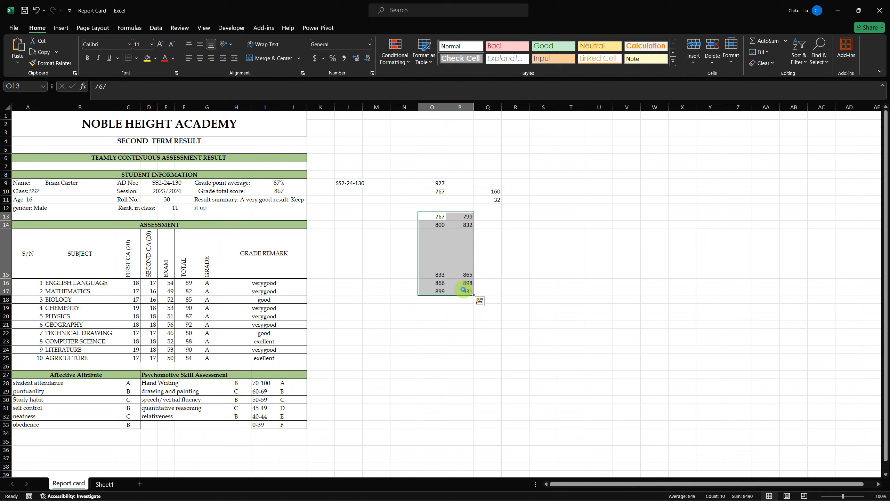
key("ctrl+c")
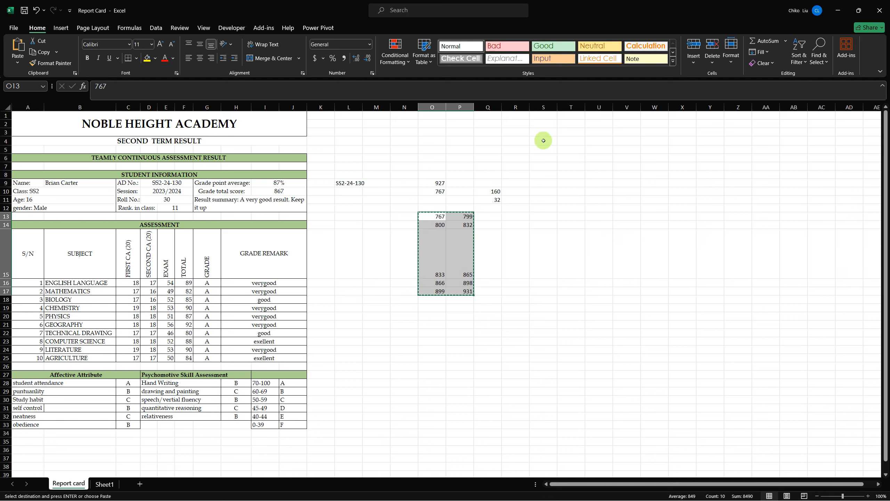
left_click(543, 140)
right_click(543, 141)
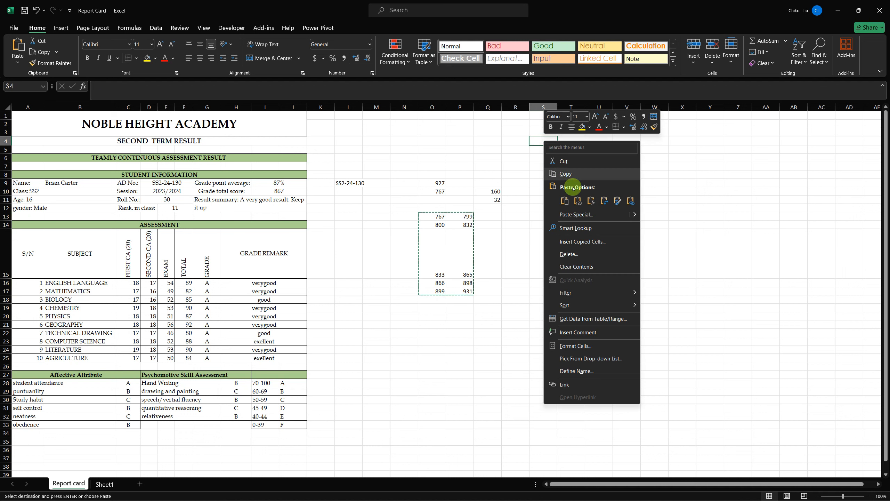
left_click(578, 200)
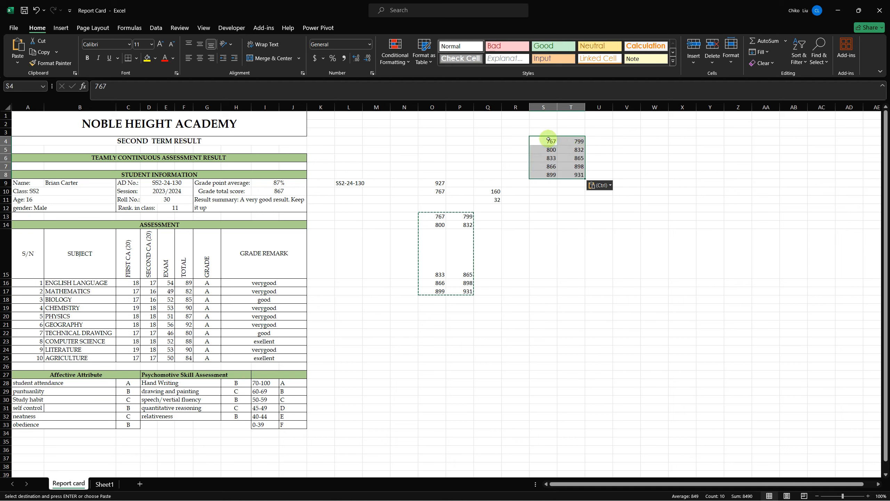
- Label the two lowest score bands Poor in U4 and Fair in U5
left_click(595, 141)
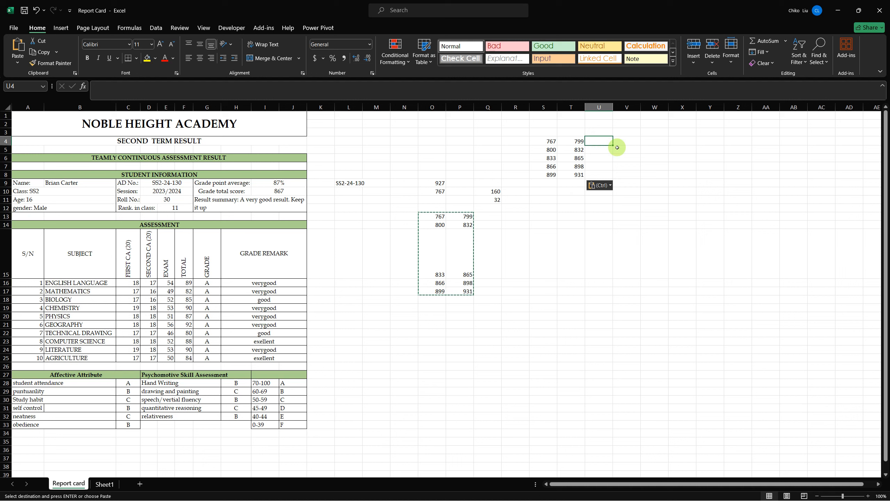
type("Po")
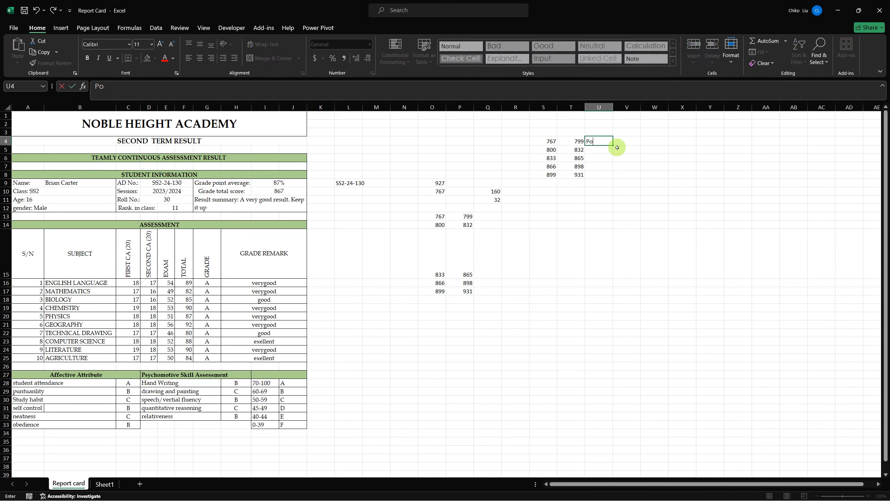
type("or")
key("Return")
type("Fair")
key("Return")
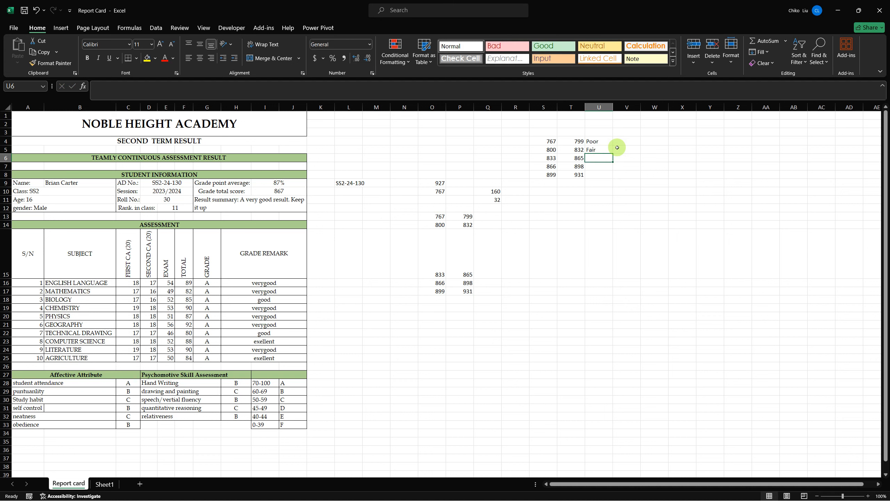
- Label the three remaining score bands Good, Very Good and Excellent in U6:U8
type("God")
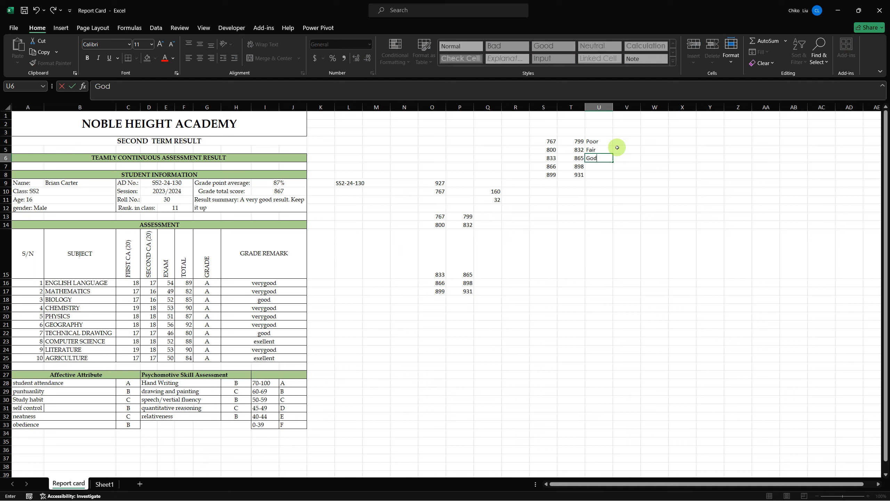
key("BackSpace")
type("od")
key("Return")
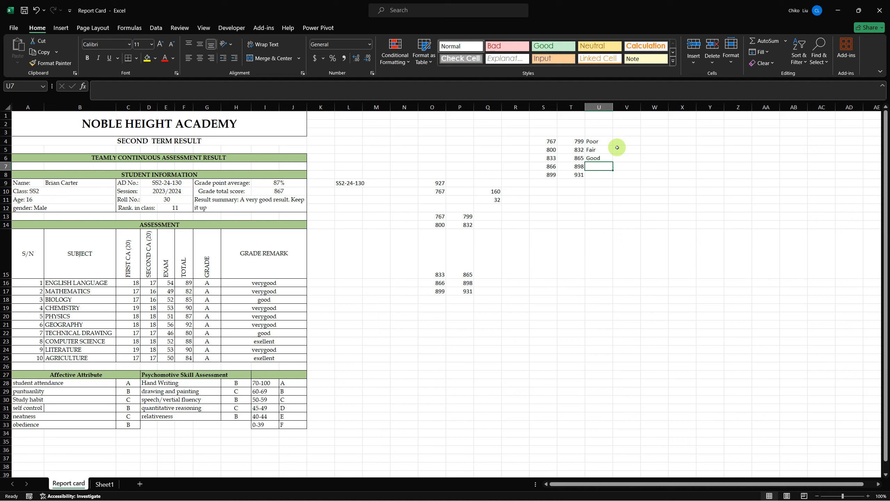
type("Very")
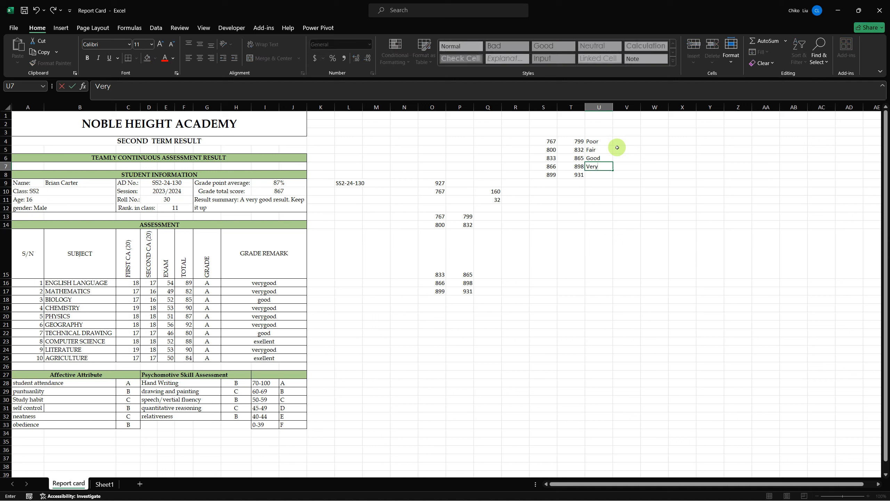
type(" Good")
key("Return")
type("Excellent")
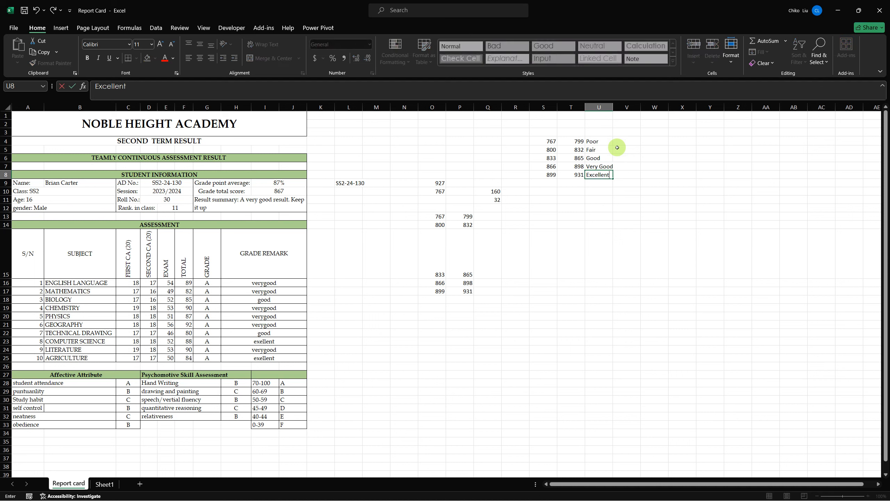
key("Return")
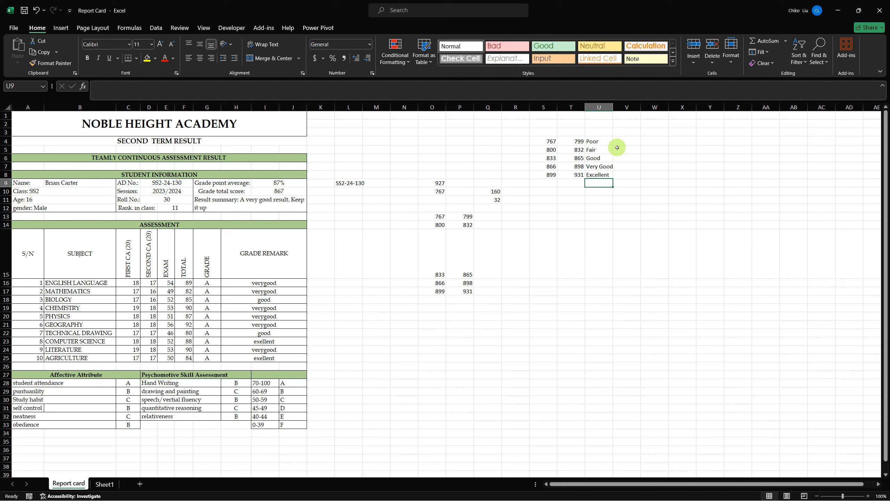
- Convert the result summary in G11 into the formula ="Result summary:"&" A very good result. Keep it up"
left_click(276, 200)
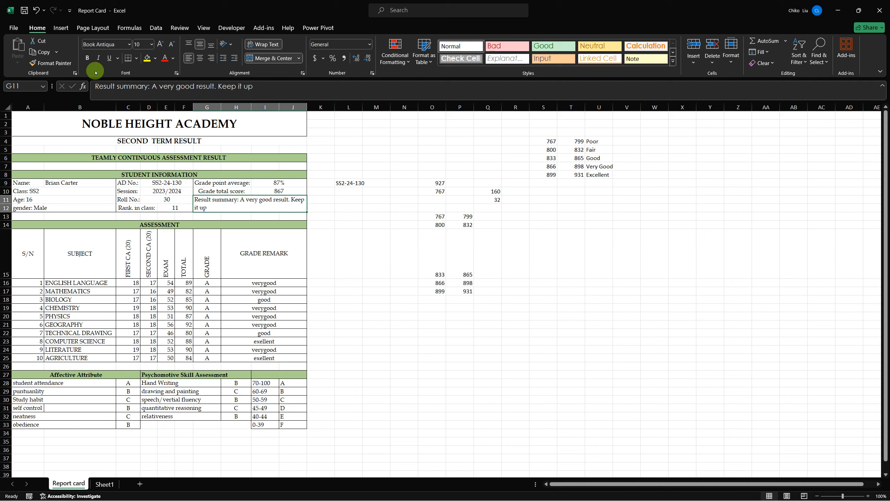
left_click(95, 85)
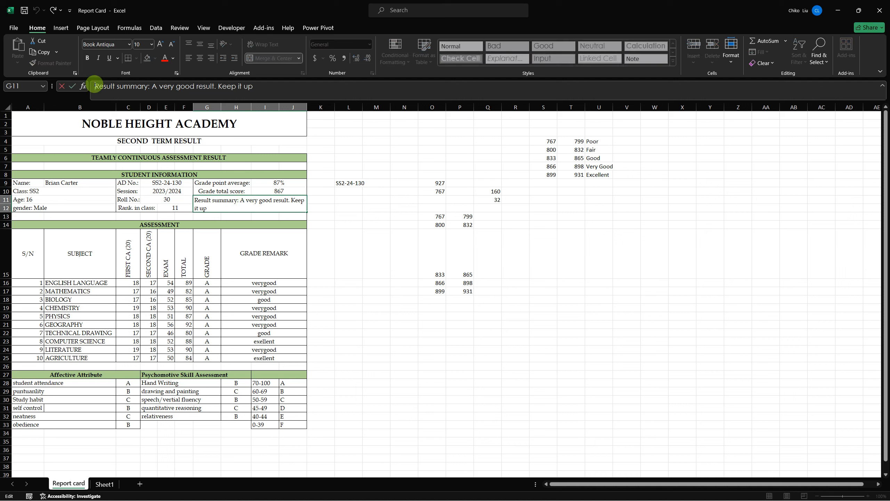
type("=")
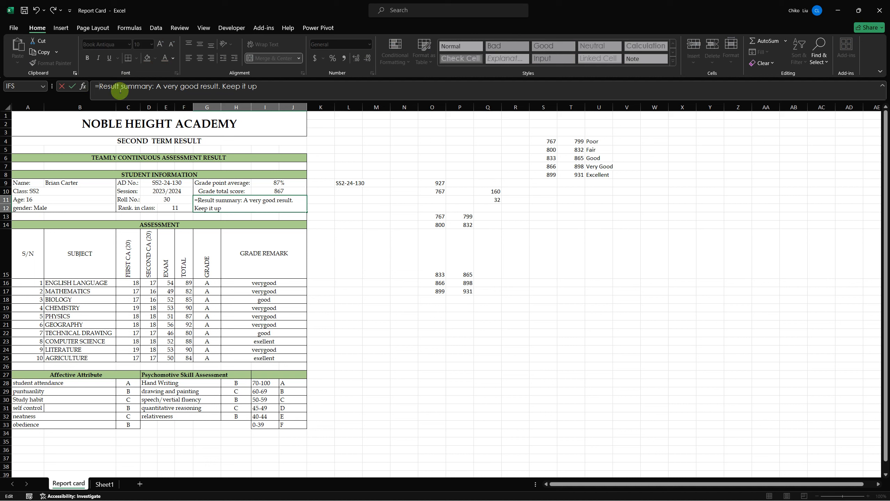
type("\"")
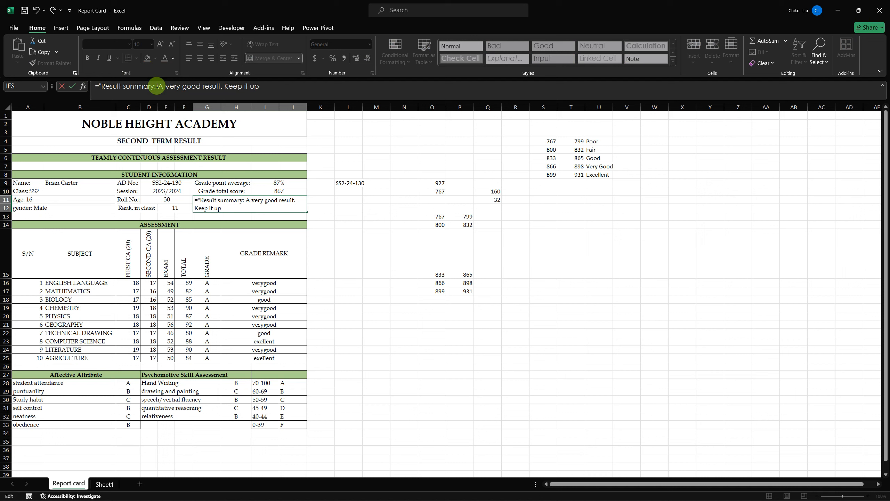
type("\"&\"")
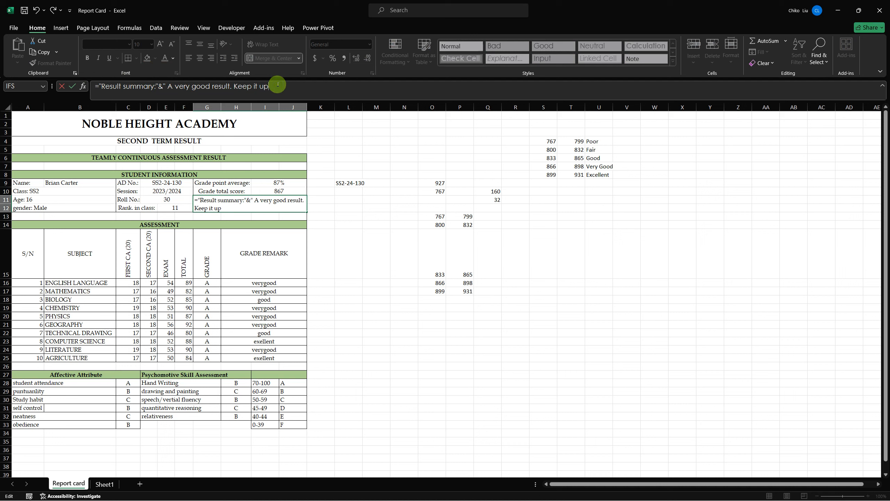
key("ctrl+Return")
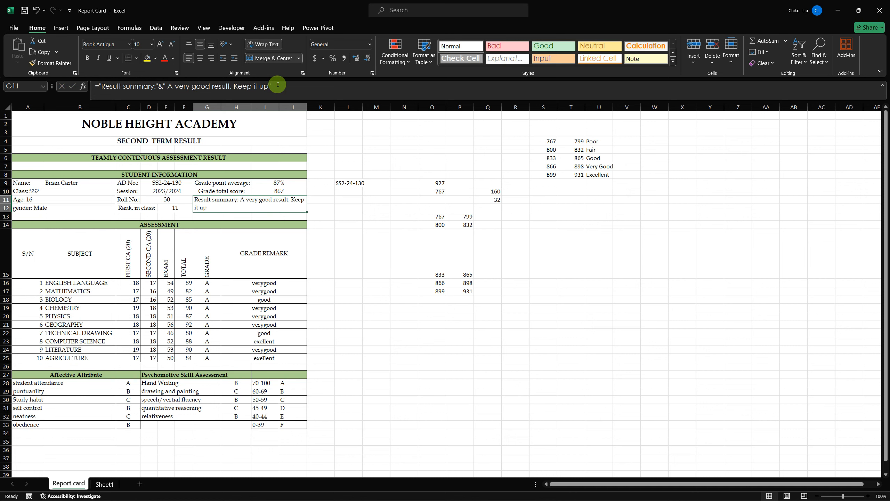
- Insert an IFS function in the empty cell T12 below the score band table
key("Down")
key("Up")
key("Right")
key("Right")
key("Right")
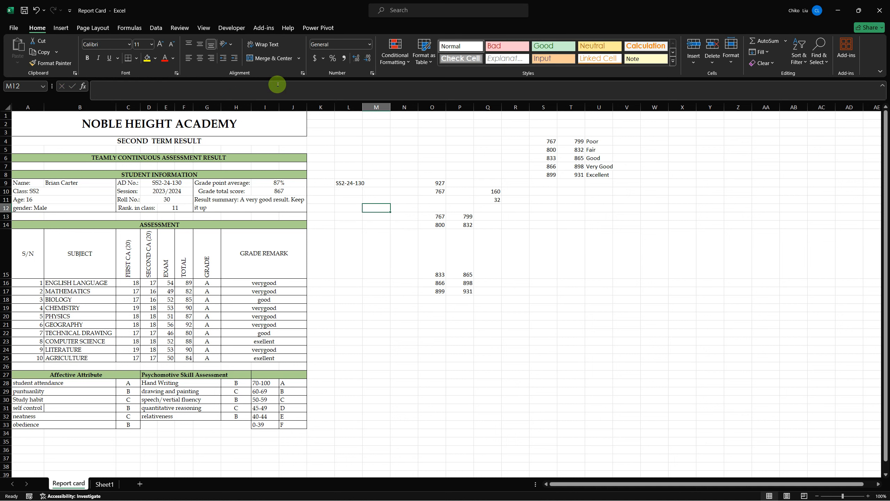
key("Right")
key("Right")
key("Right")
key("Right")
key("Right")
key("Right")
key("Right")
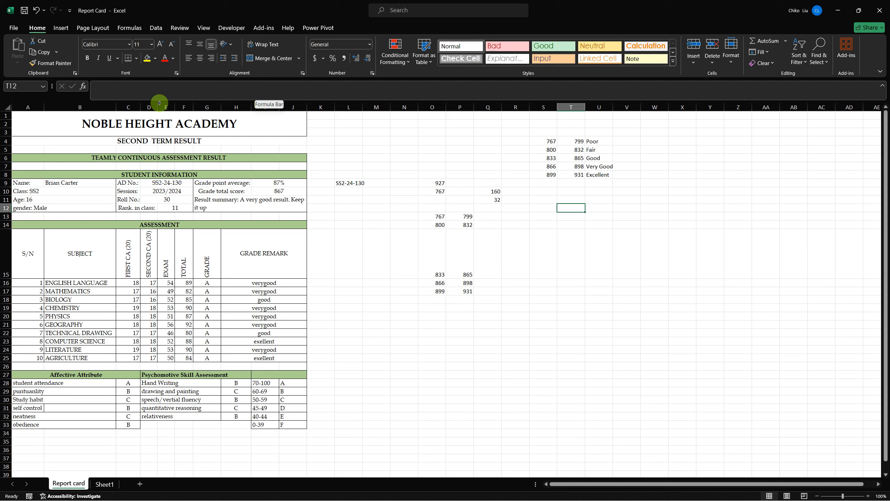
left_click(83, 87)
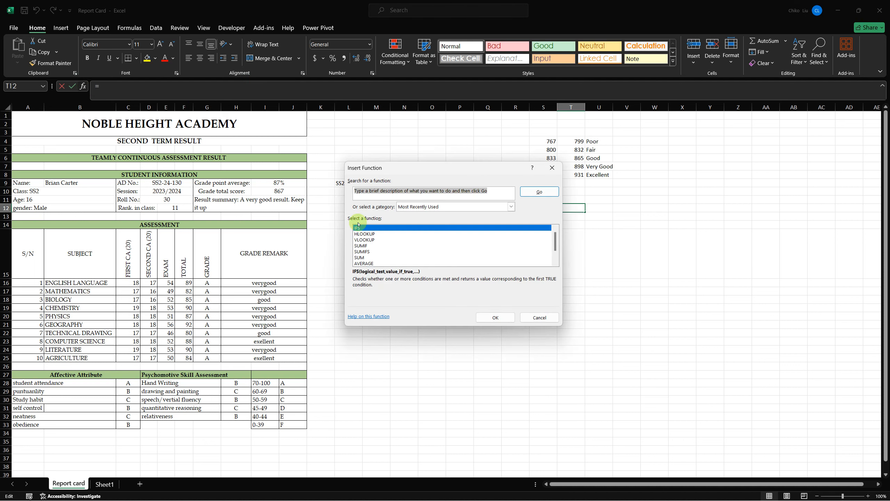
left_click(511, 317)
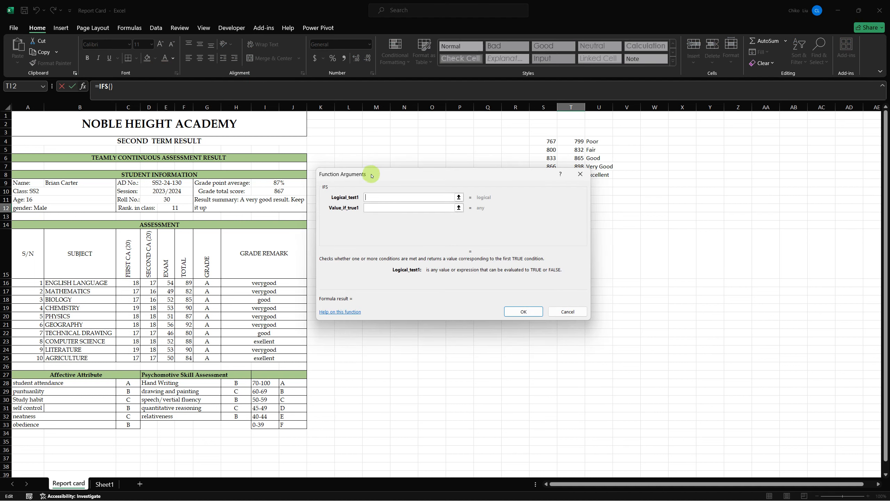
- Begin the first IFS test with an AND condition requiring the grade total score in absolute cell $I$10 to be >=767
left_click_drag(369, 175, 140, 149)
left_click(190, 163)
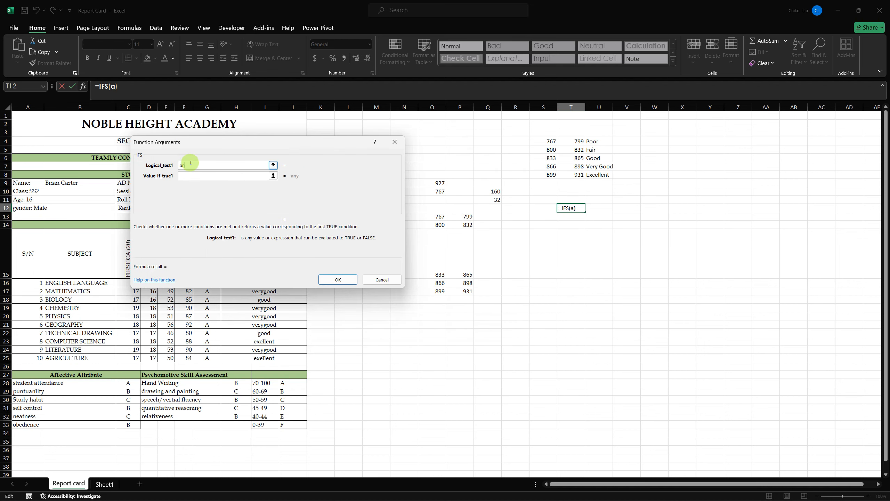
type("AND(")
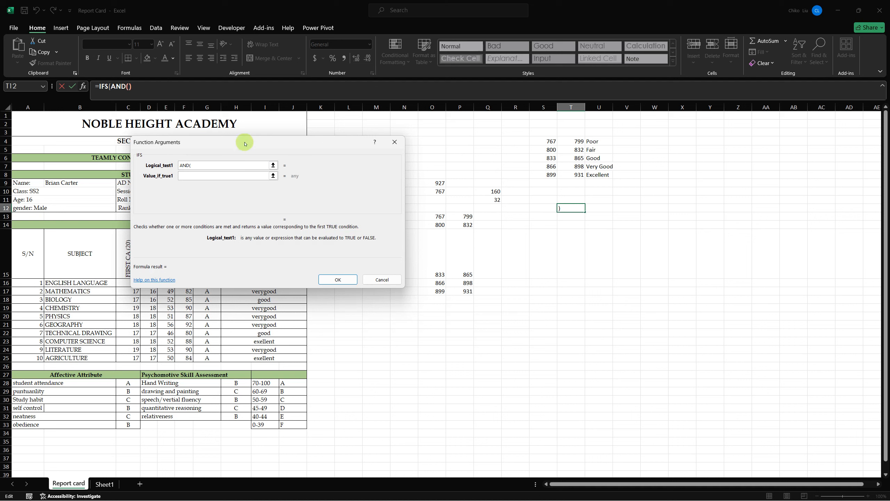
left_click_drag(245, 143, 374, 251)
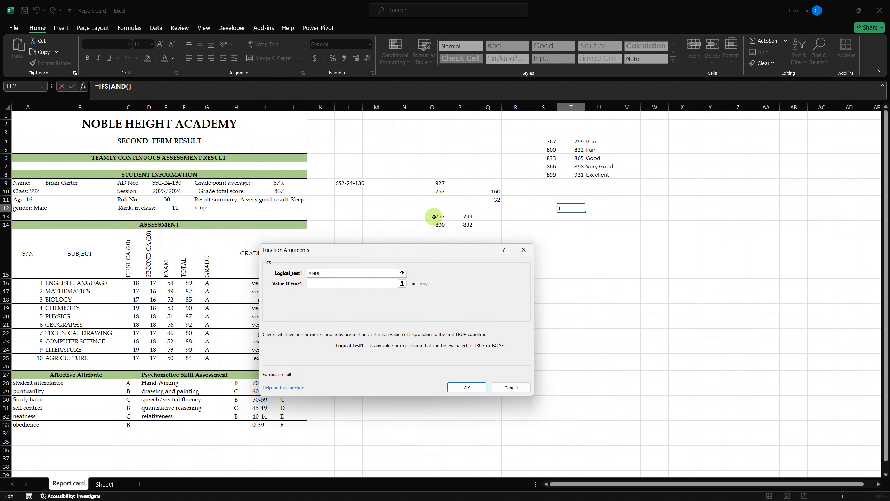
left_click(293, 192)
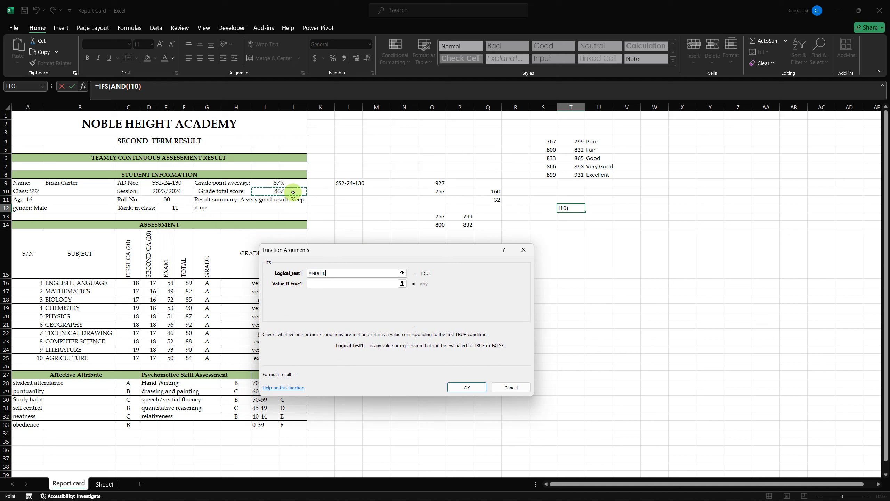
key("F4")
type(">=")
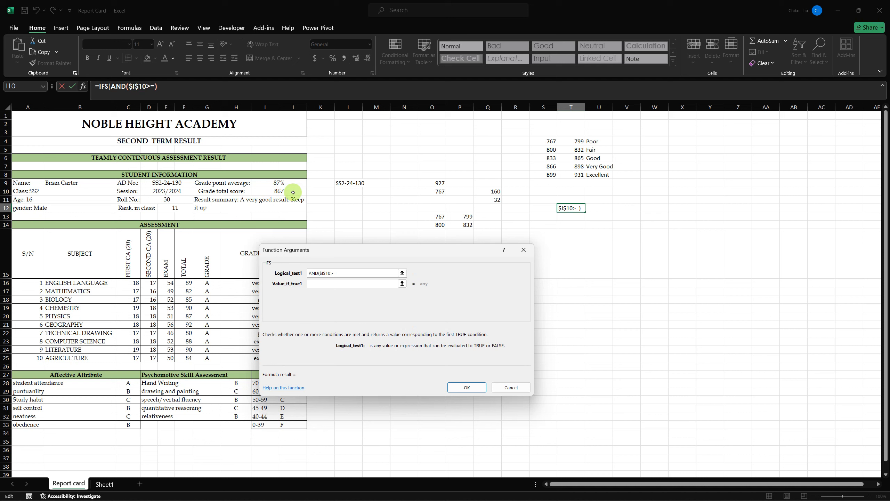
type("767,")
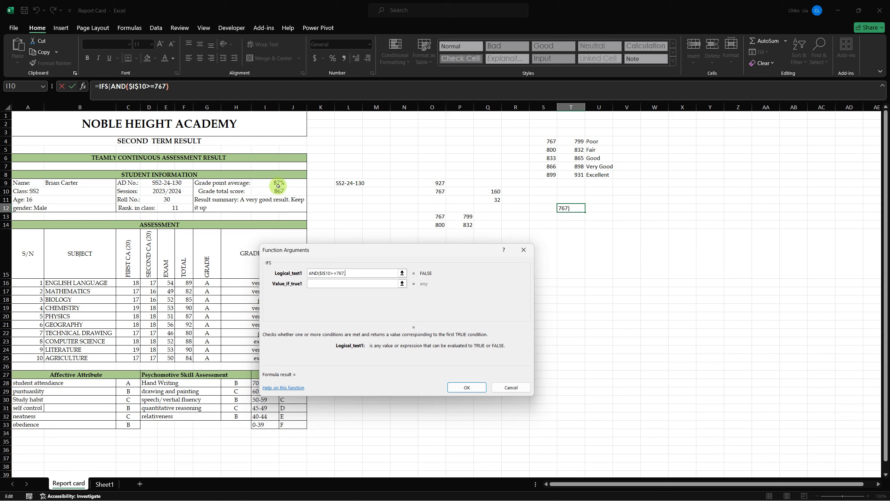
- Complete the first AND test with the upper limit $I$10<800
left_click(277, 191)
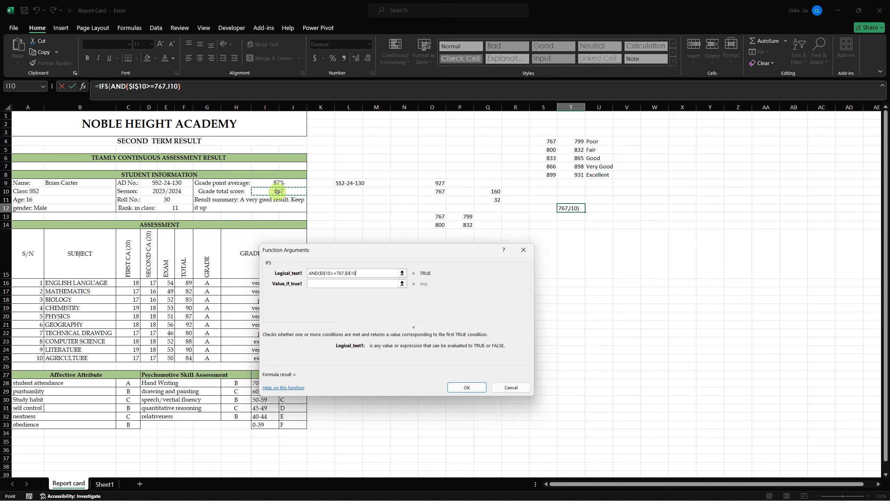
key("F4")
type("<")
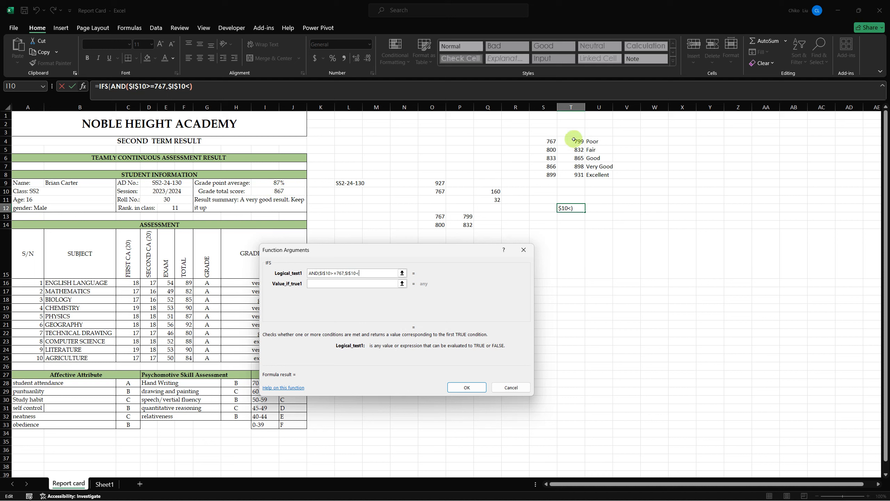
left_click(552, 150)
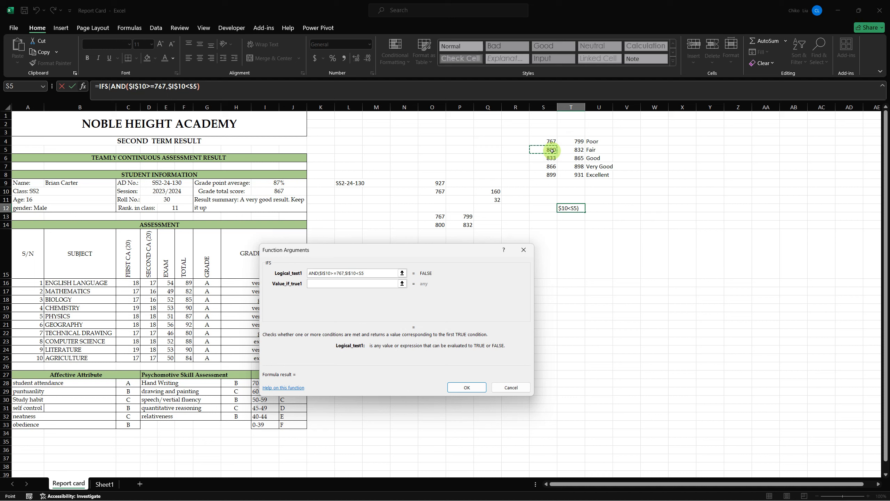
key("BackSpace")
key("BackSpace")
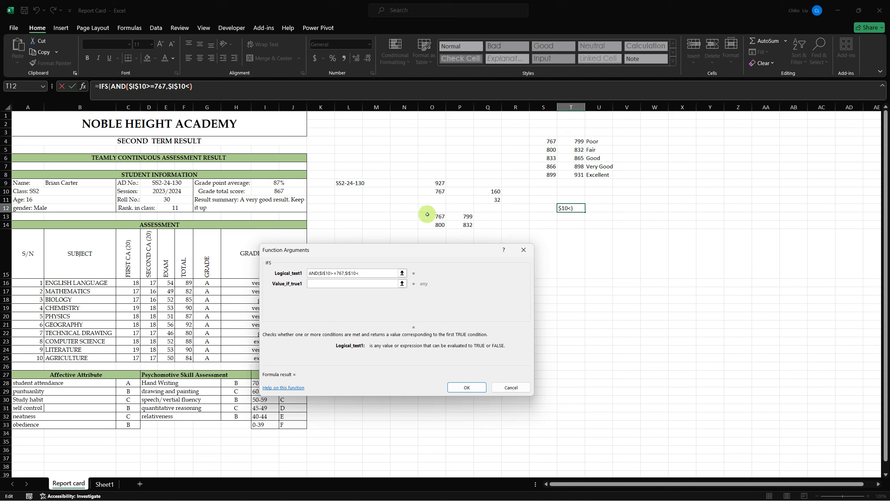
type("800")
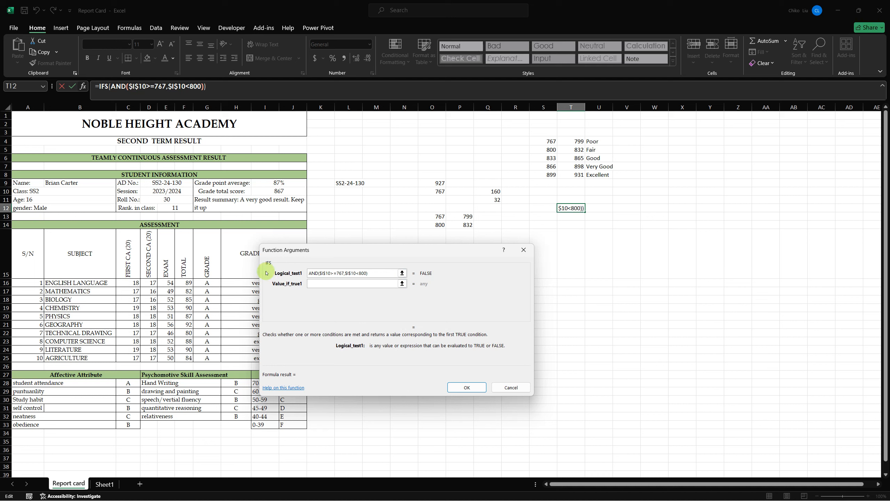
type("),HI")
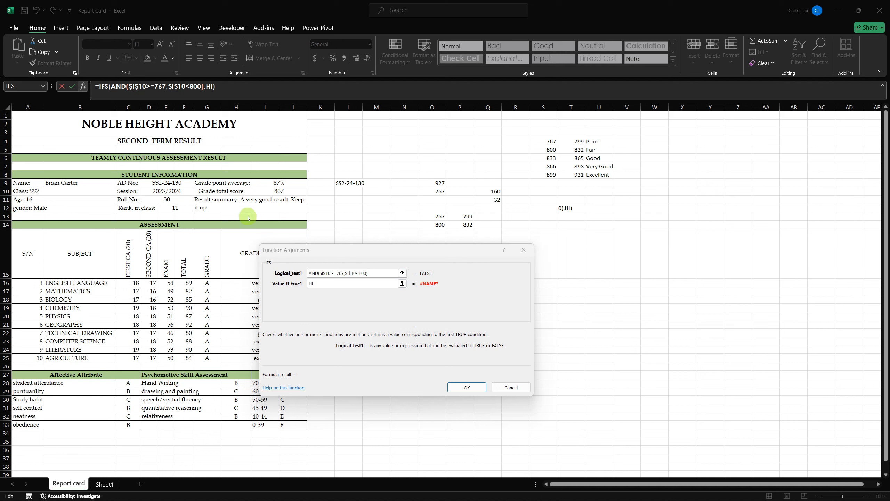
- Set the value returned by the first IFS test to Poor
left_click(311, 284)
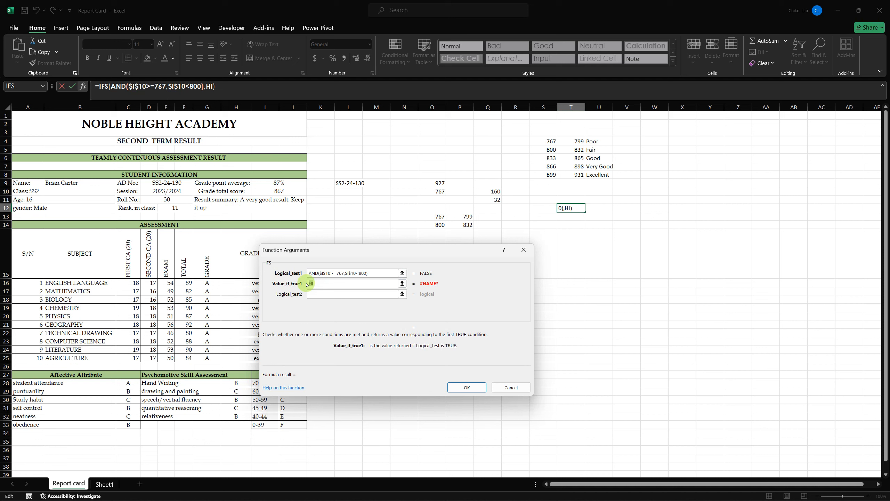
key("BackSpace")
key("BackSpace")
type("P")
type("ooe")
key("BackSpace")
type("r")
left_click(321, 297)
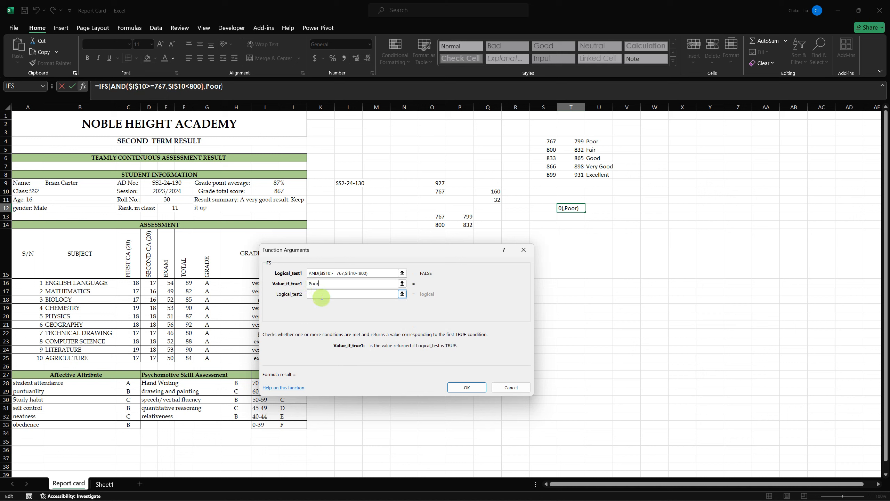
- Copy the first test into the second IFS test, change it to AND($I$10>=800,$I$10<833), and return Fair
left_click_drag(371, 274, 300, 273)
key("ctrl+c")
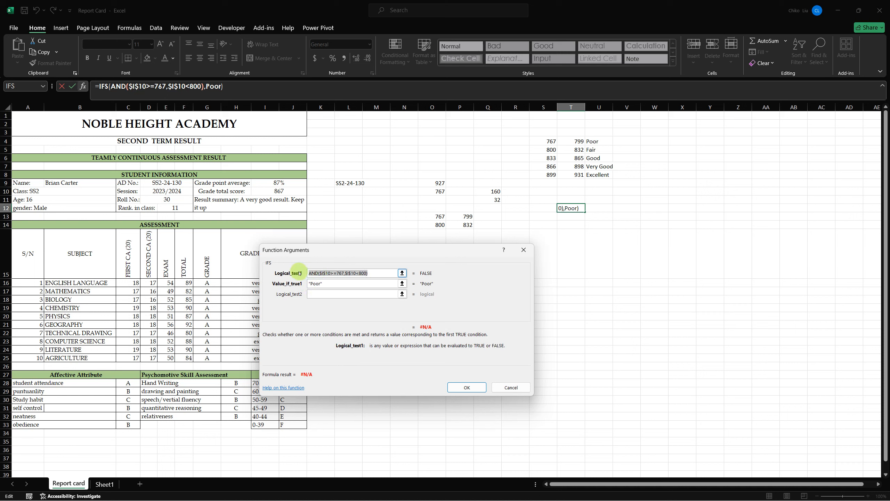
left_click(325, 294)
key("ctrl+v")
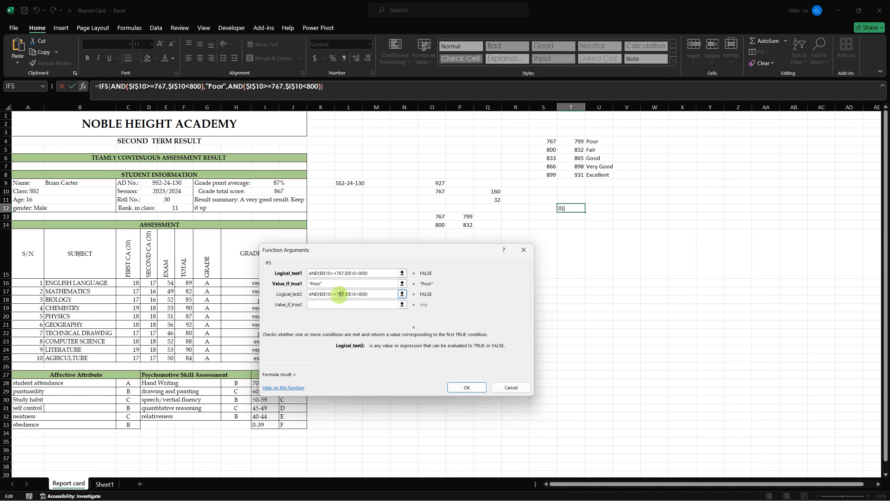
type("800")
left_click(365, 294)
key("BackSpace")
key("BackSpace")
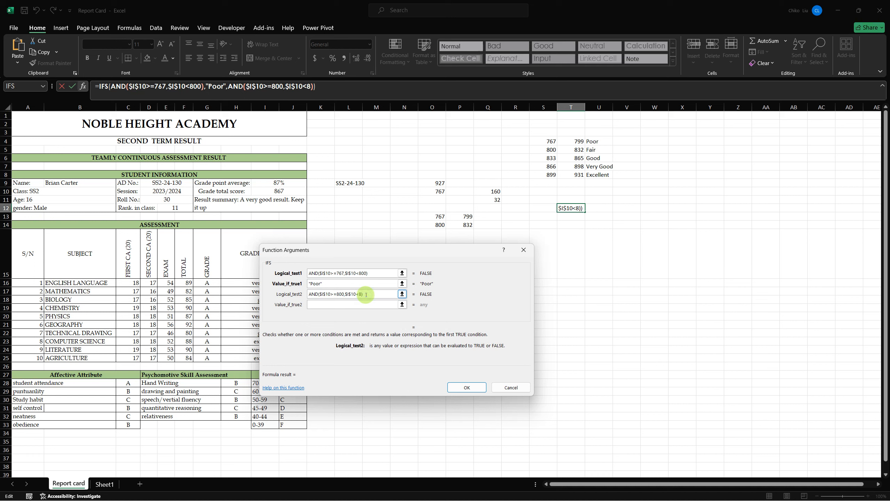
type("33")
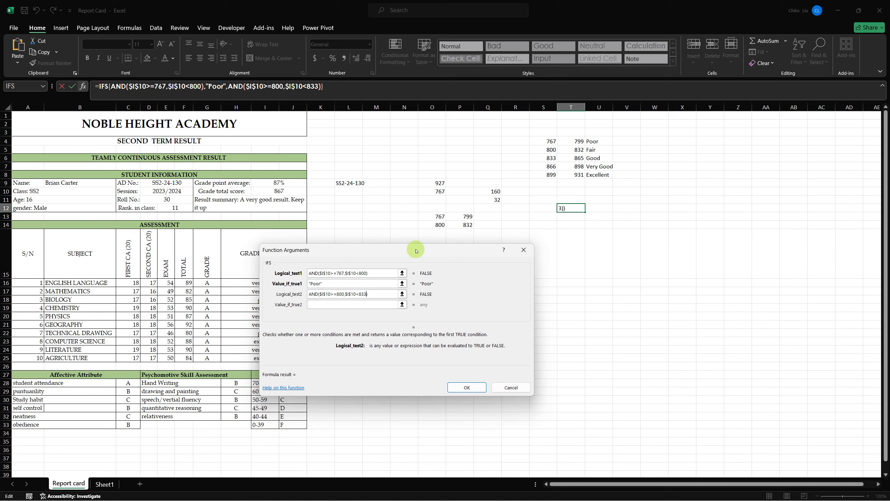
left_click(367, 302)
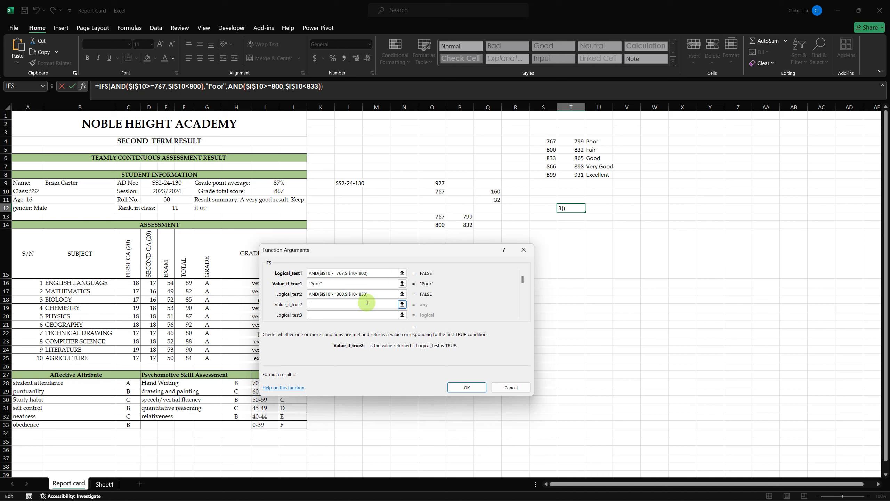
type("Fair")
key("Tab")
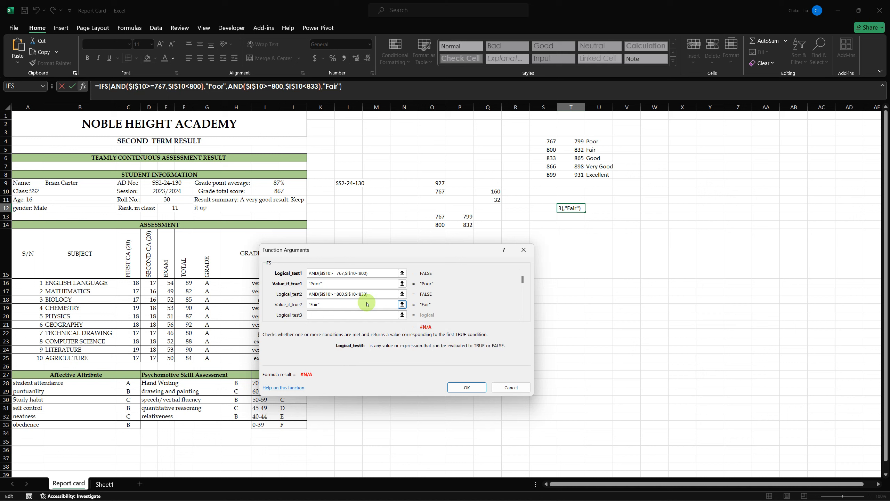
- Reuse the copied condition as the third IFS test, change it to AND($I$10>=833,$I$10<866), and return Good
key("ctrl+v")
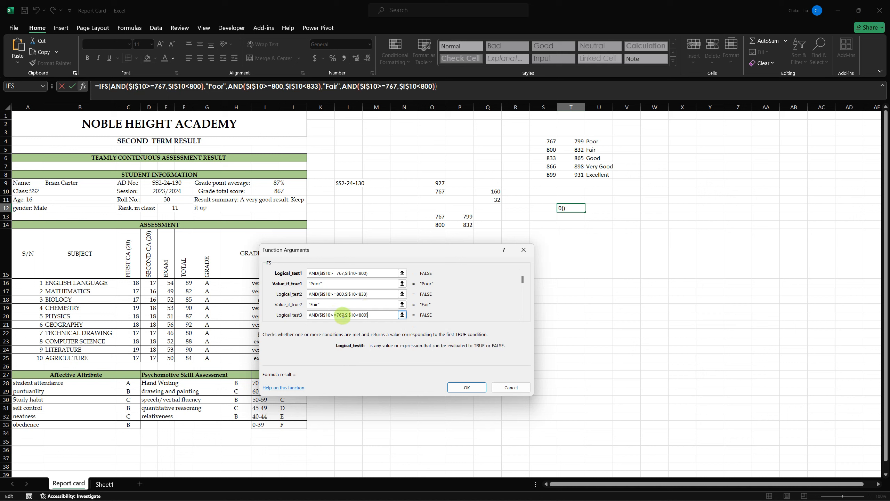
key("BackSpace")
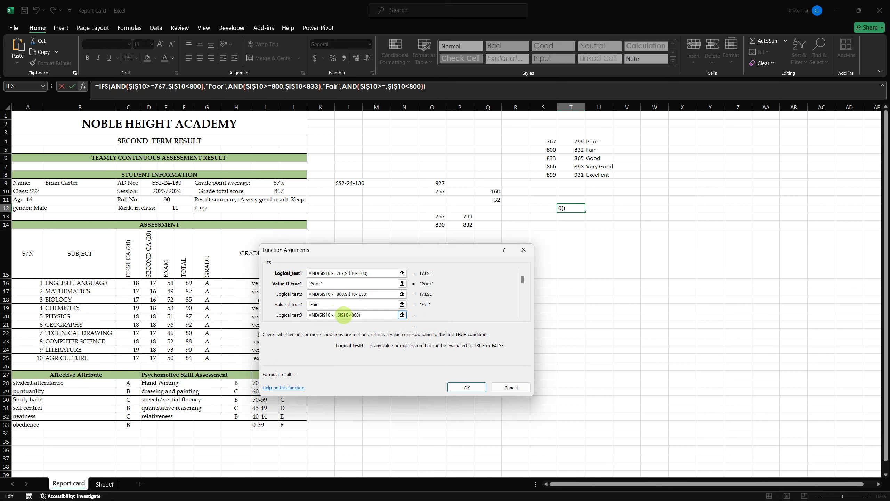
type("833")
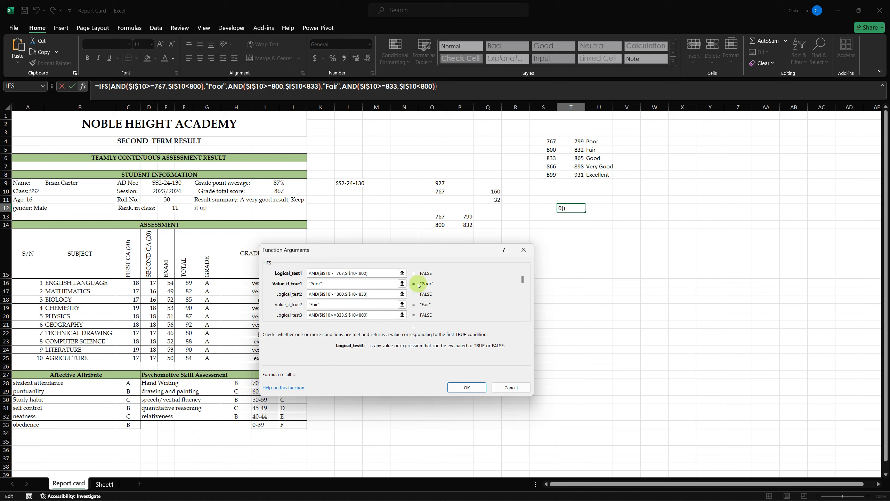
left_click(366, 314)
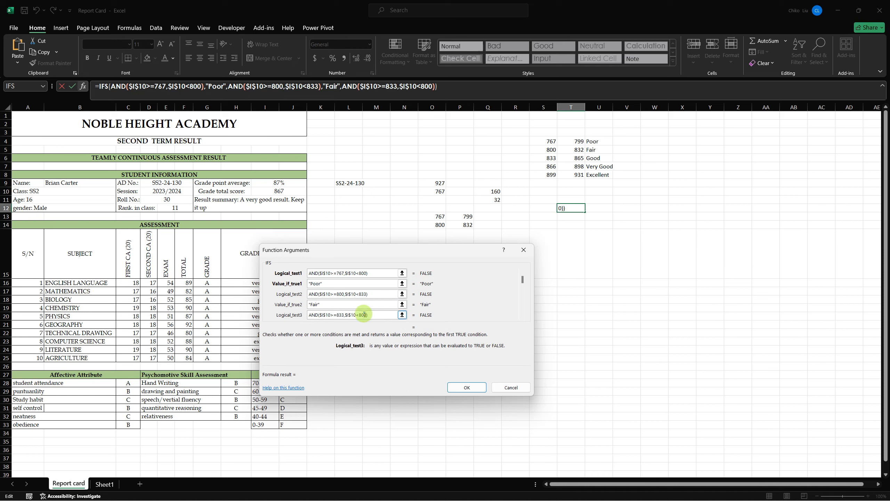
double_click(362, 314)
type("866")
key("Tab")
type("Good")
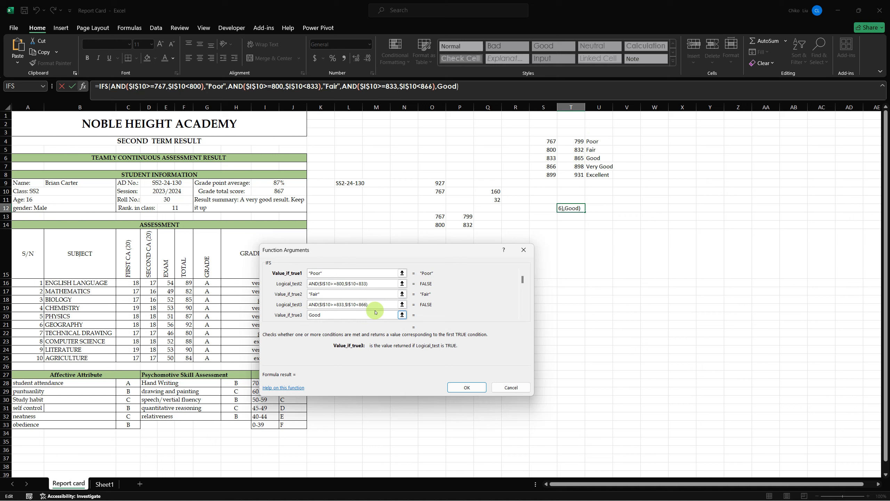
key("Tab")
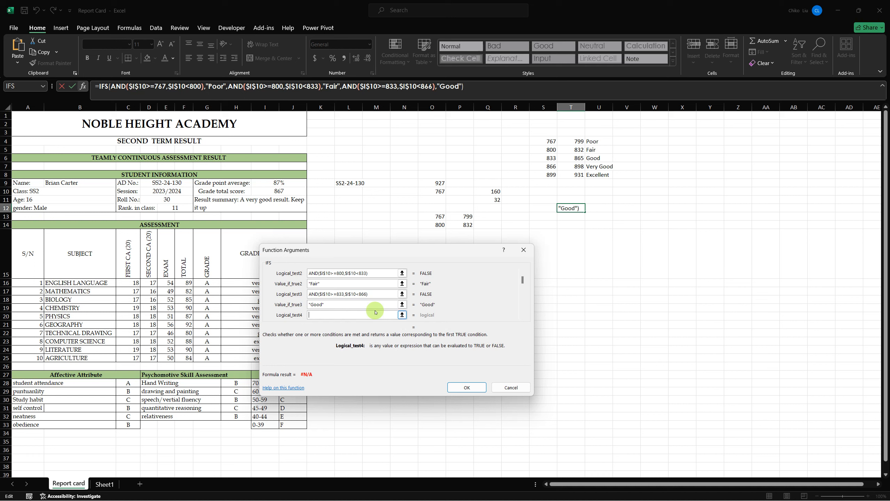
- Reuse the copied condition as the fourth IFS test, change it to AND($I$10>=866,$I$10<899), and return Very Good
key("ctrl+v")
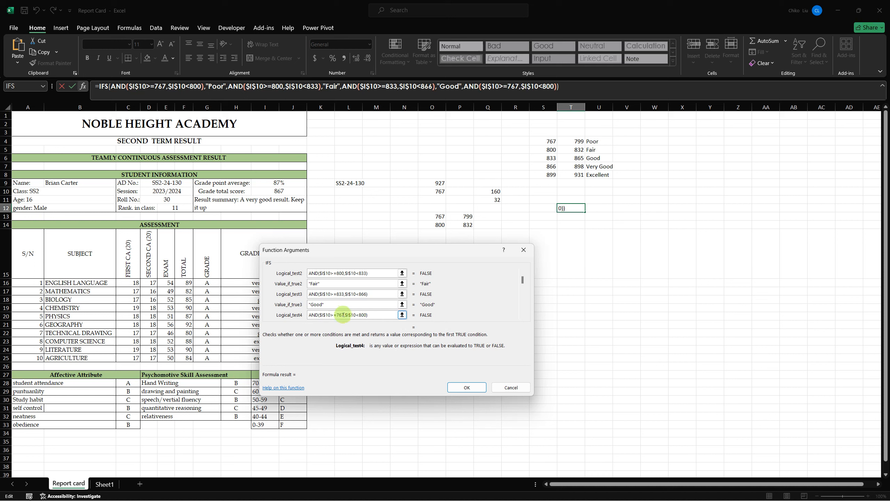
left_click_drag(344, 315, 338, 314)
type("866")
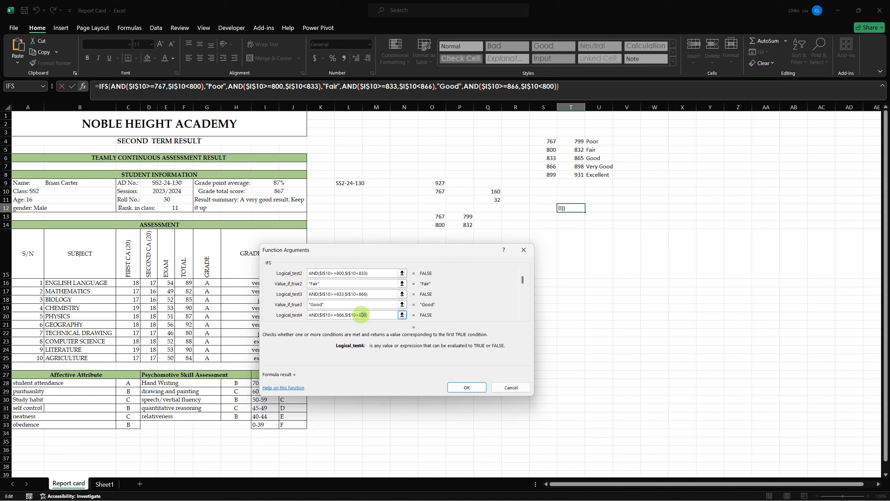
double_click(362, 315)
type("899")
key("Tab")
type("Very")
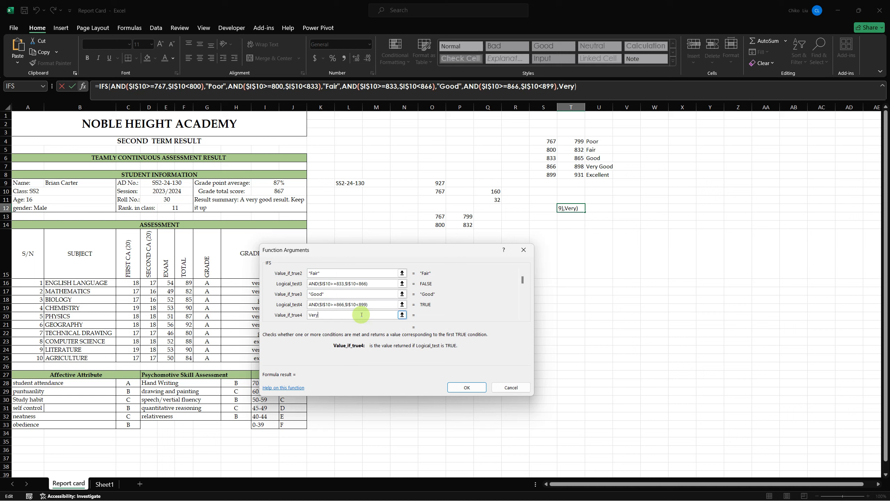
type(" Good")
key("Tab")
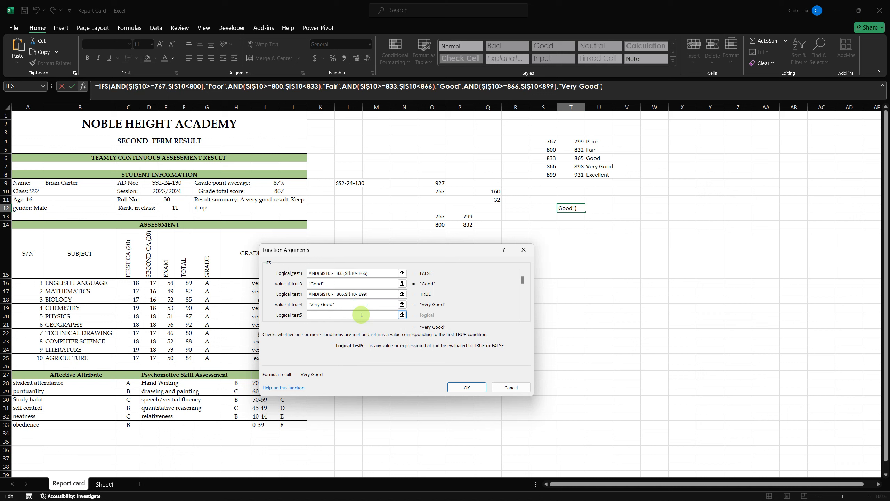
- Paste the copied condition as the fifth IFS test and reduce it to the single comparison $I$10>899
type("AND($I$10>=767,$I$10<800)")
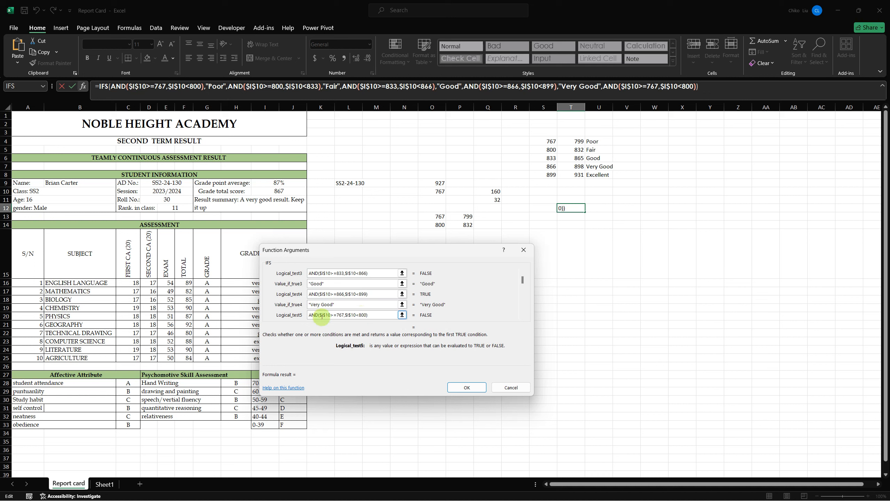
left_click_drag(320, 314, 306, 314)
key("BackSpace")
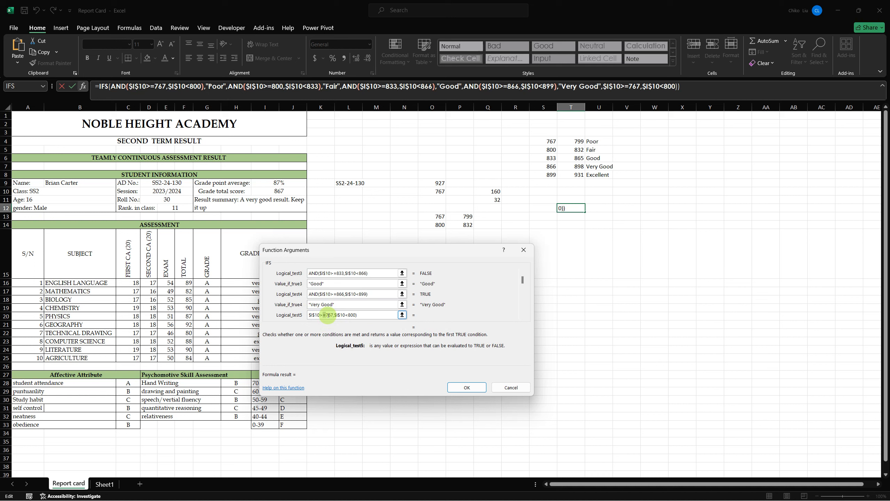
key("shift+Right")
key("shift+Right")
key("shift+Right")
key("shift+Right")
key("shift+Right")
key("shift+Right")
key("shift+Right")
key("shift+Right")
key("shift+Right")
key("shift+Right")
key("shift+Right")
key("shift+Right")
key("shift+Right")
key("shift+Right")
type("899")
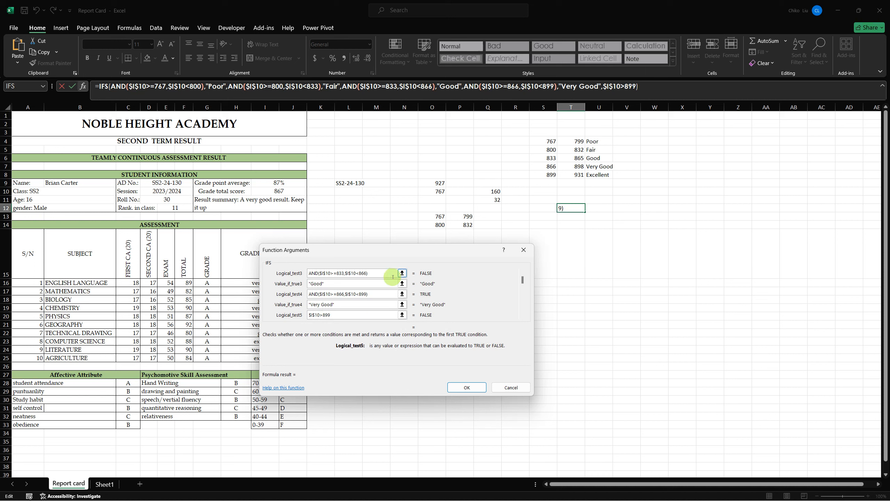
- Change the fifth IFS test to $I$10>898
left_click(323, 315)
type("=")
key("BackSpace")
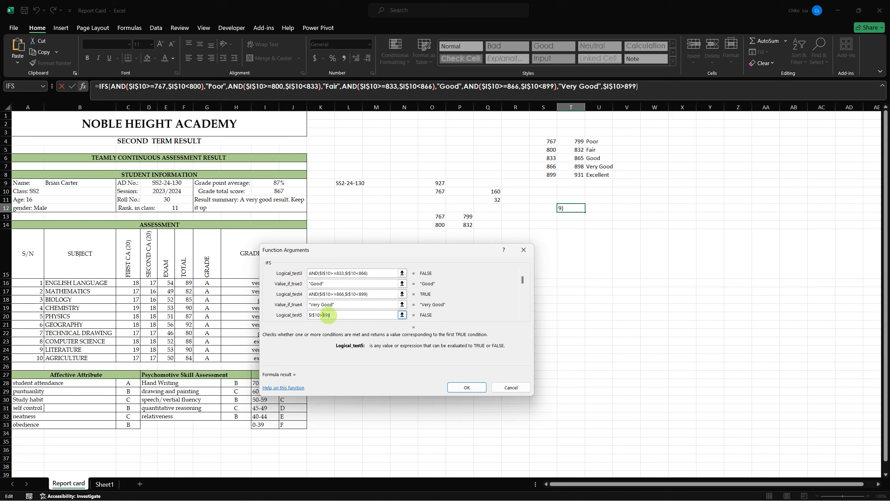
left_click(326, 315)
left_click(326, 315)
key("Delete")
type("8")
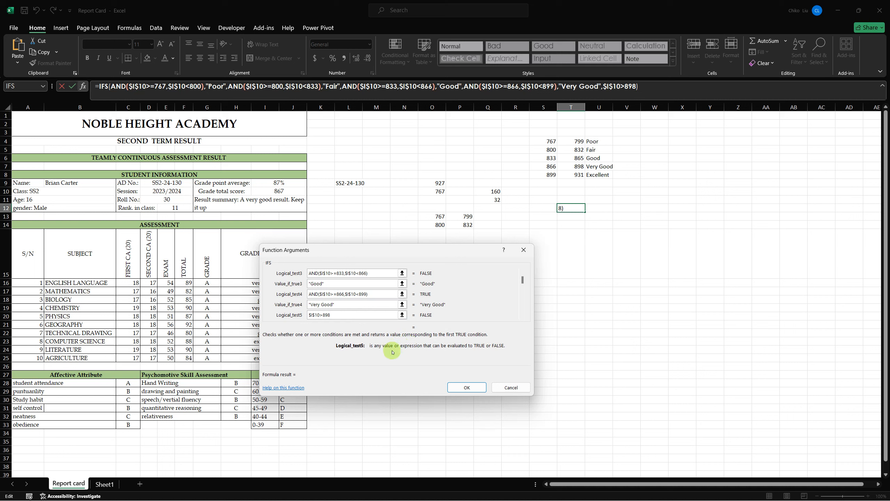
- Return Excellent for the fifth IFS test and finish the formula in T12
key("Tab")
type("Exce")
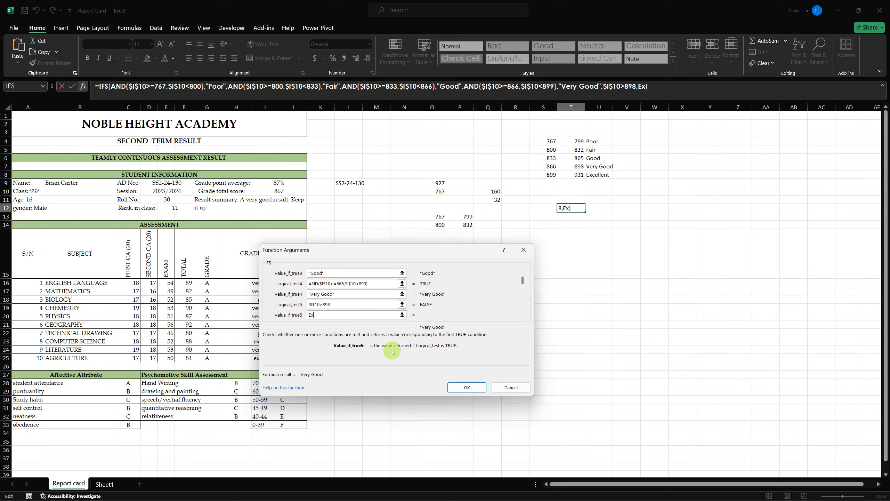
type("llent")
key("Tab")
key("Return")
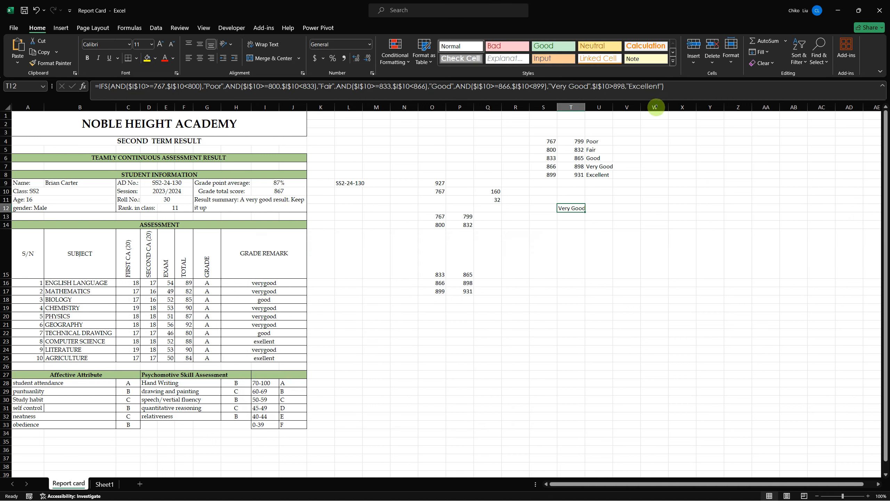
- Copy the whole IFS expression from T12 without its equals sign, leaving the cell's formula intact
left_click_drag(664, 87, 101, 88)
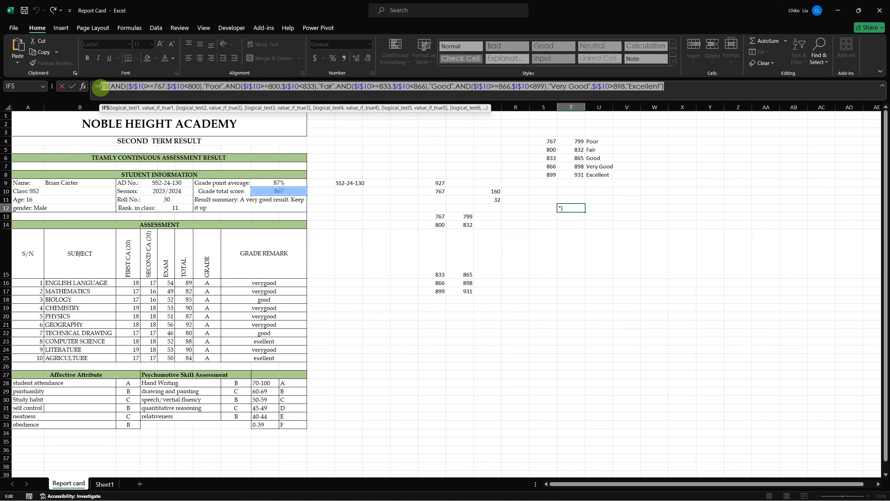
key("ctrl+c")
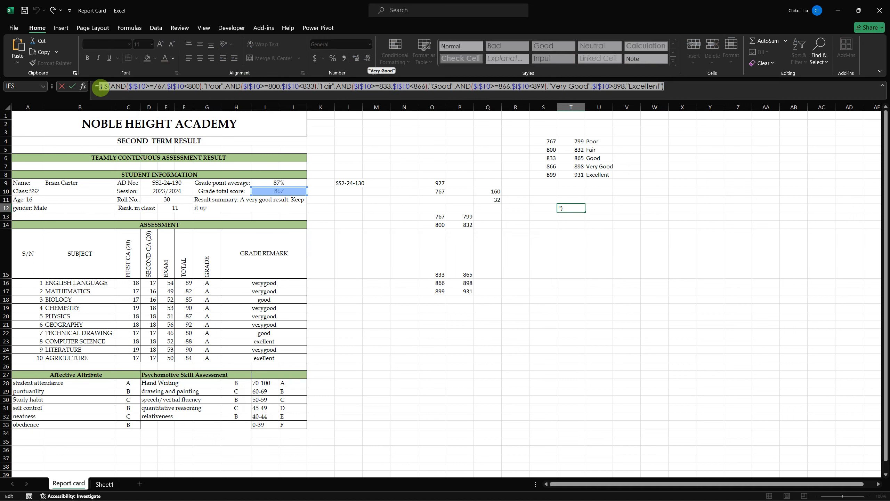
key("Tab")
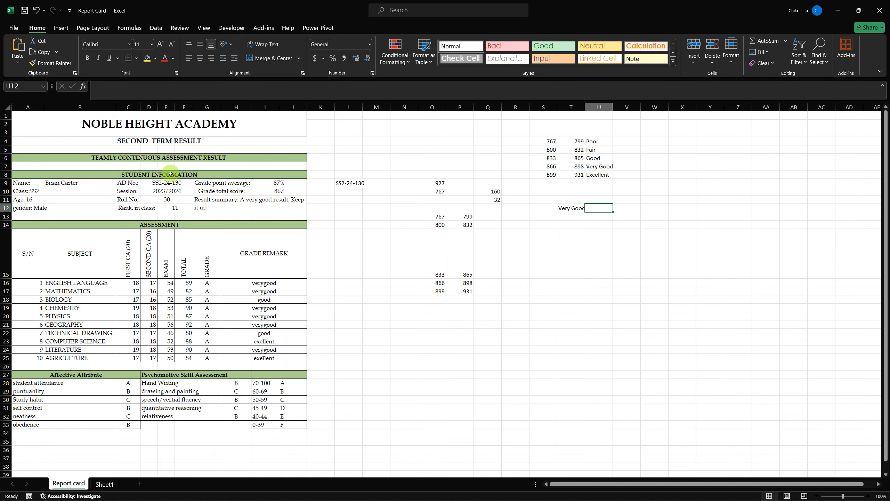
- Replace the fixed text "A very good result." in G11's formula with the copied IFS expression, joined by & to " Keep it up"
left_click(256, 200)
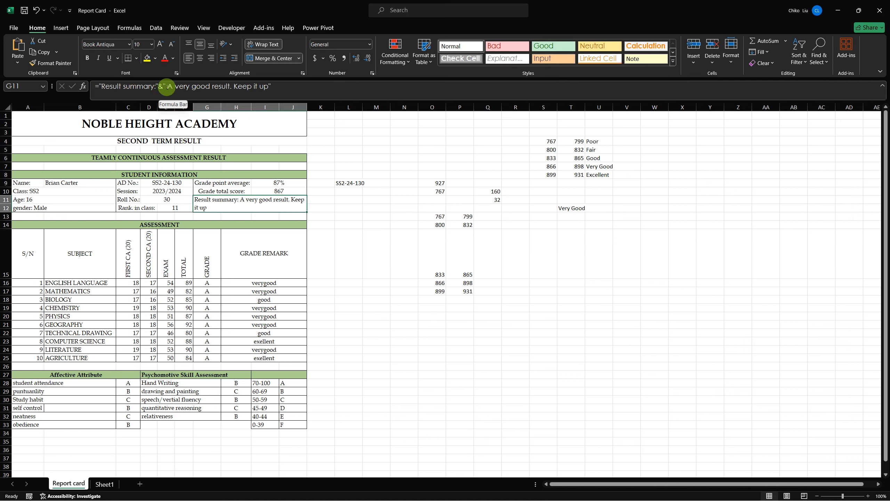
left_click_drag(168, 87, 230, 89)
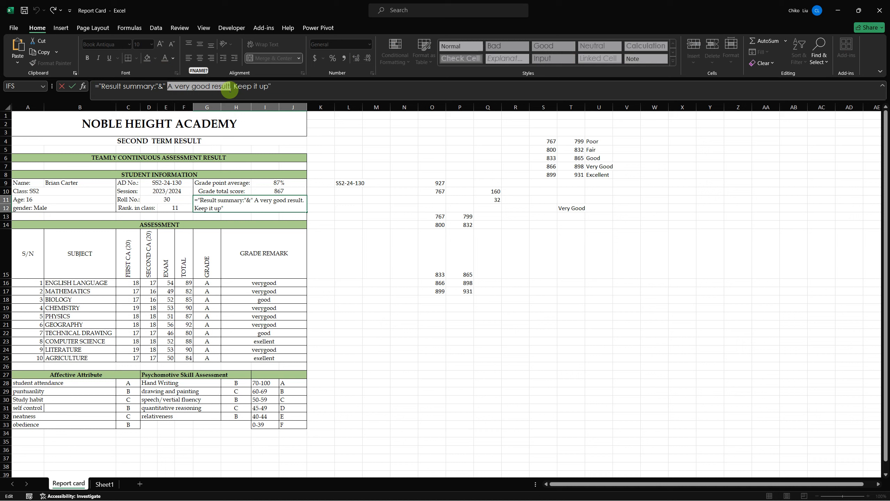
key("BackSpace")
key("BackSpace")
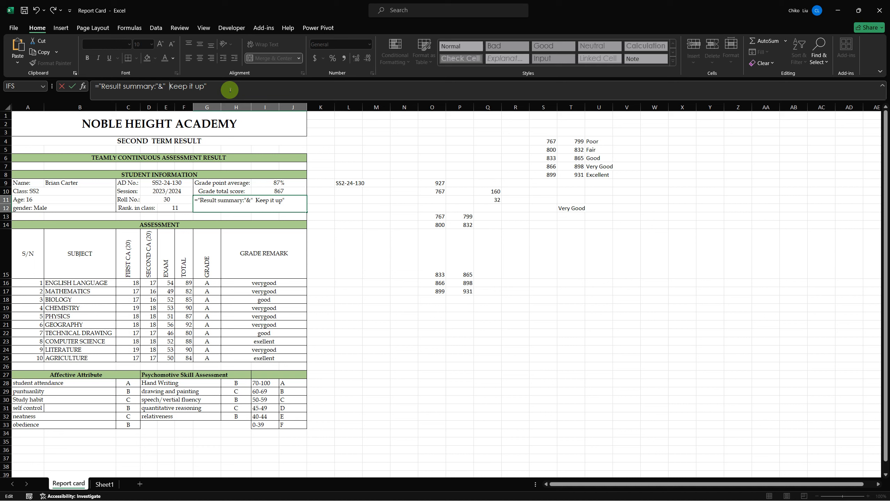
key("BackSpace")
key("BackSpace")
key("ctrl+v")
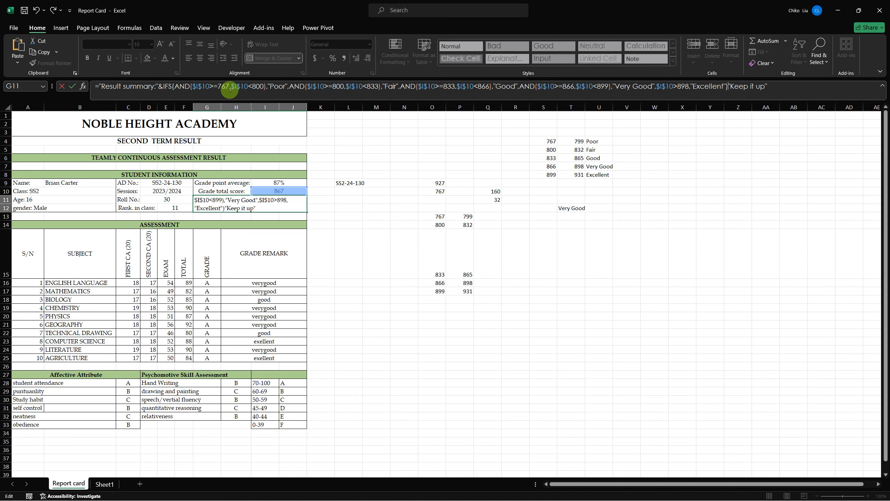
type("&")
key("ctrl+Return")
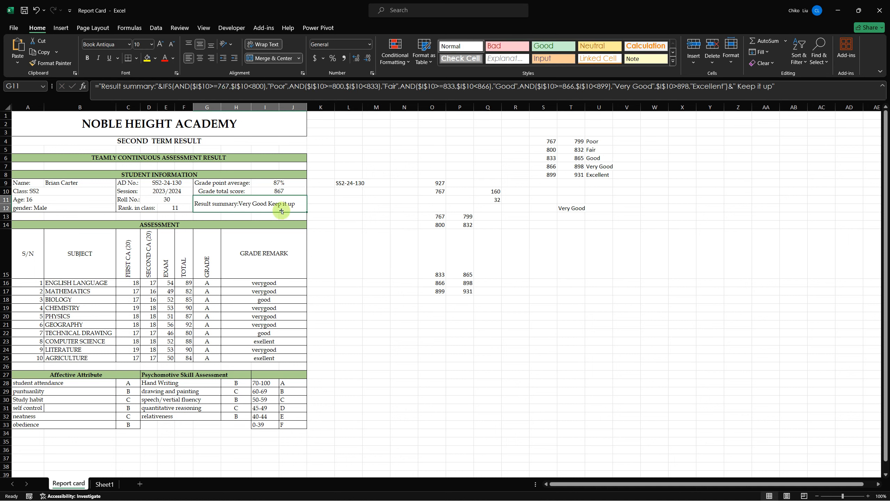
- Choose three other students in turn from the name list in B9 to test the result summary
left_click(112, 182)
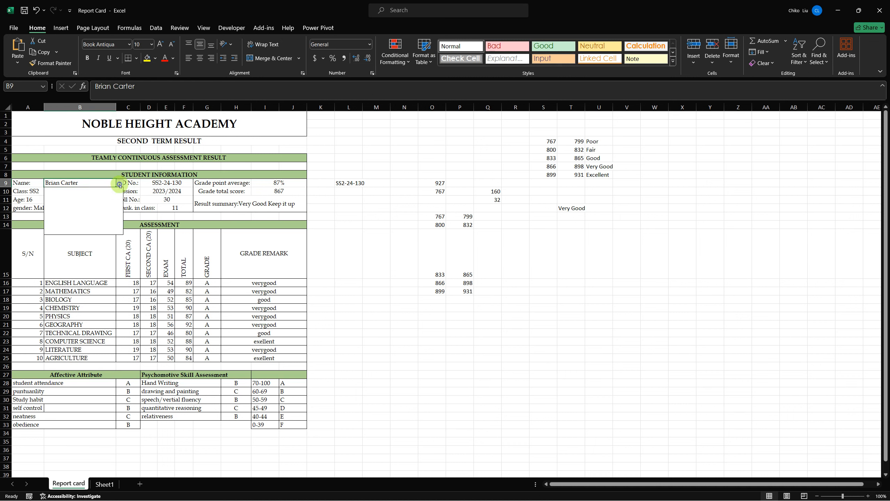
left_click(120, 183)
left_click(104, 193)
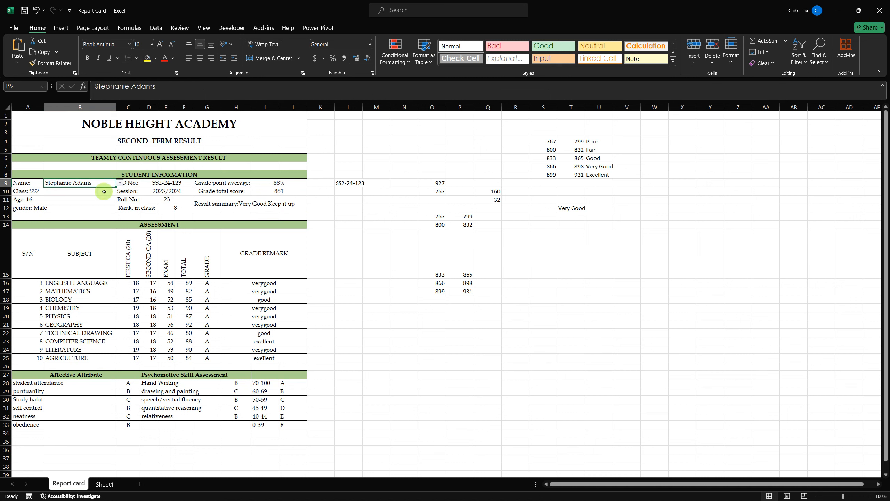
left_click(119, 182)
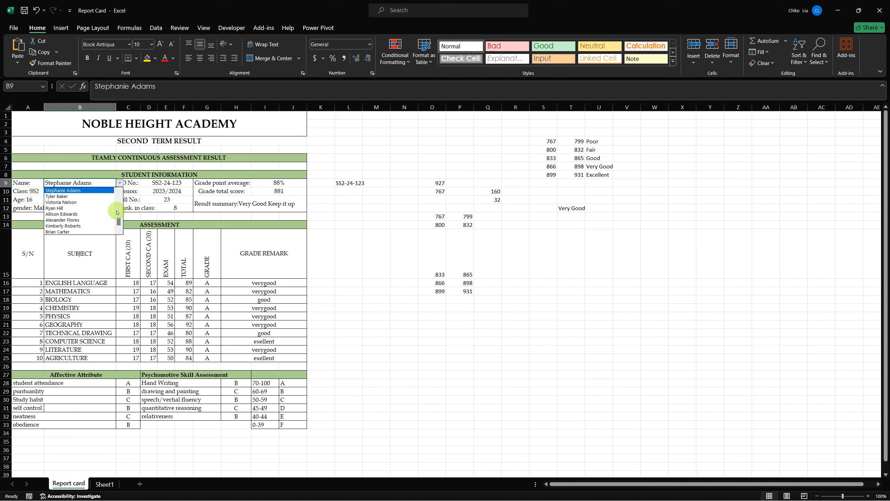
scroll(118, 210, "up", 3)
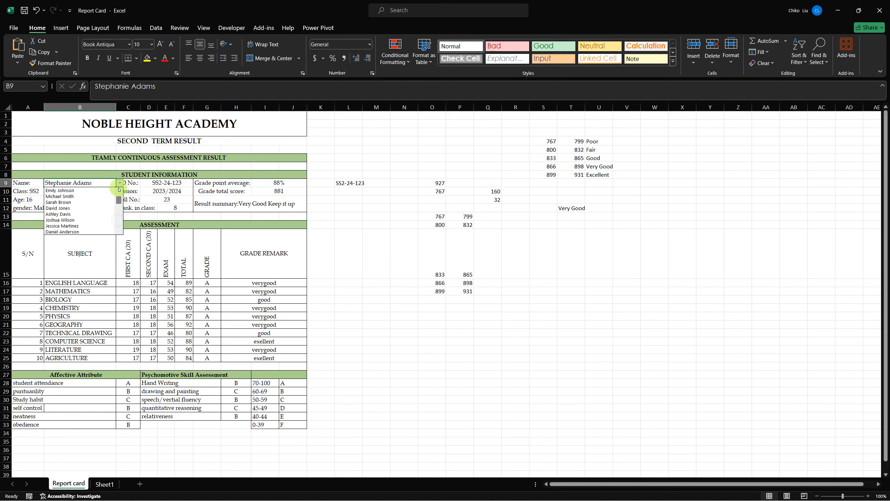
left_click(86, 208)
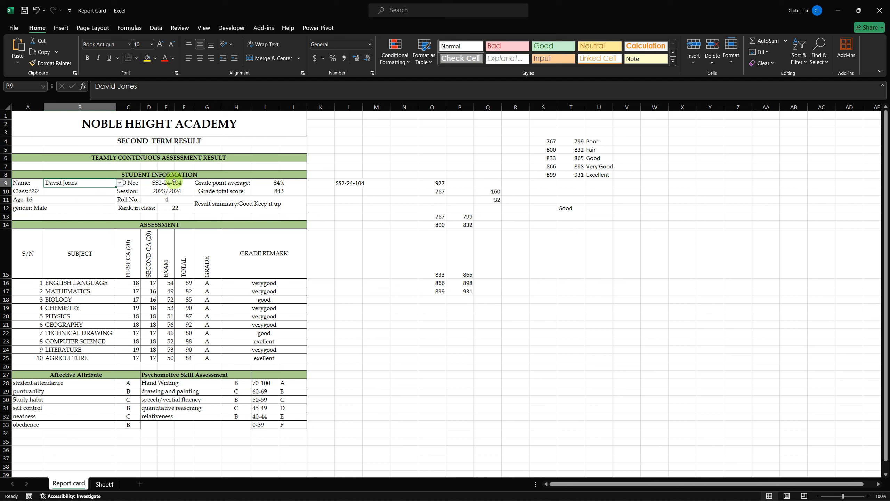
left_click(124, 182)
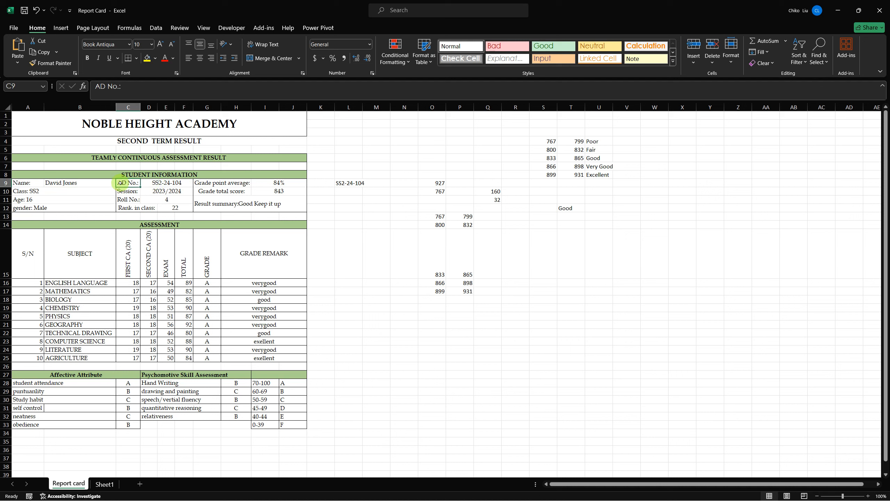
left_click(111, 184)
left_click(119, 183)
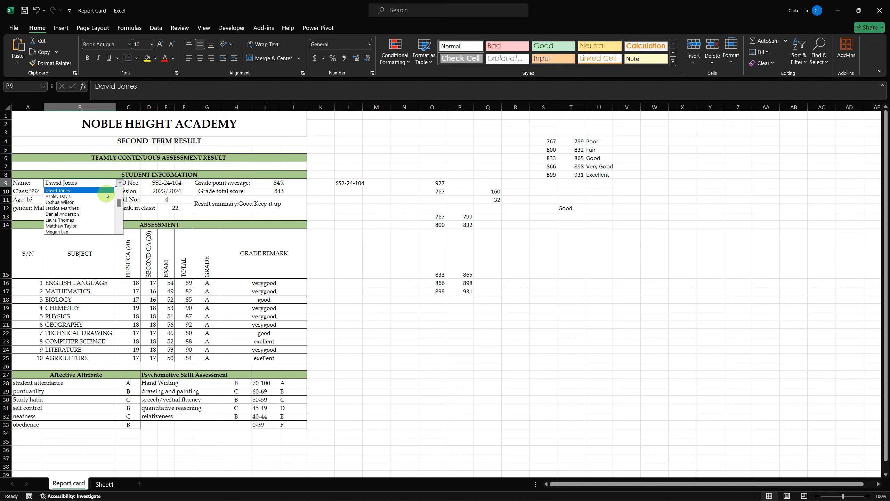
left_click(96, 203)
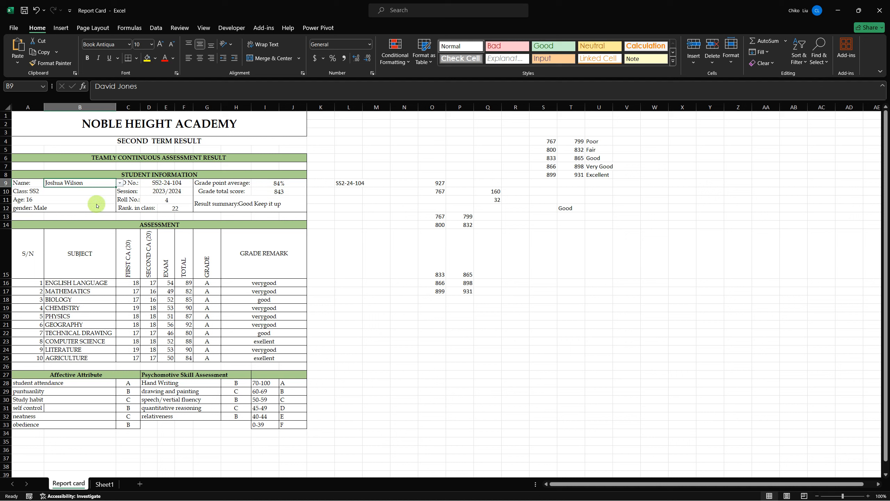
- Add a space after "Result summary:" inside the quoted label of G11's formula
left_click(237, 206)
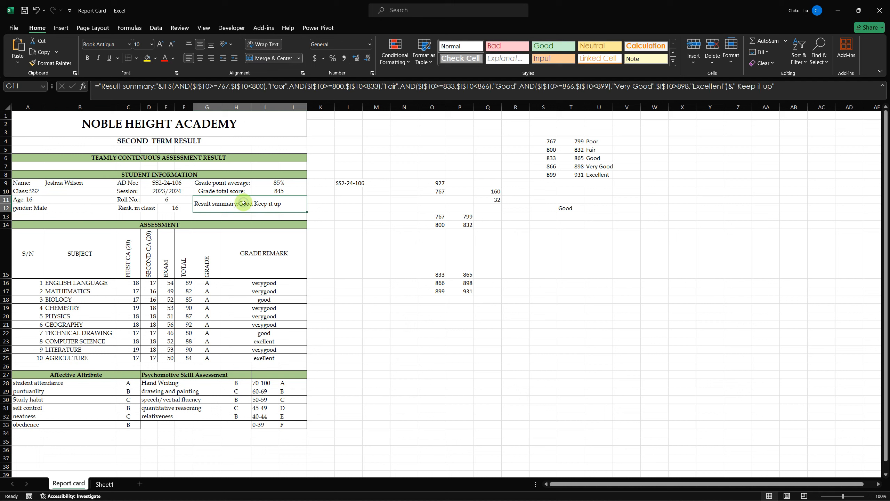
left_click(156, 86)
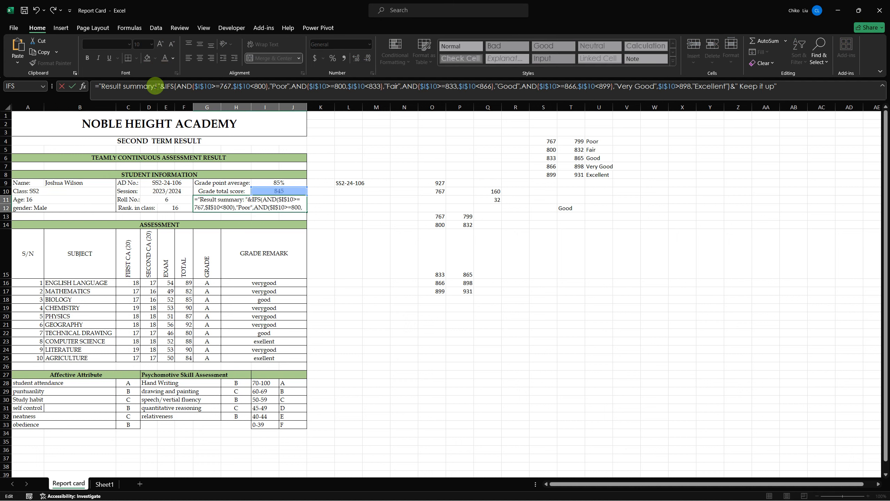
key("ctrl+Return")
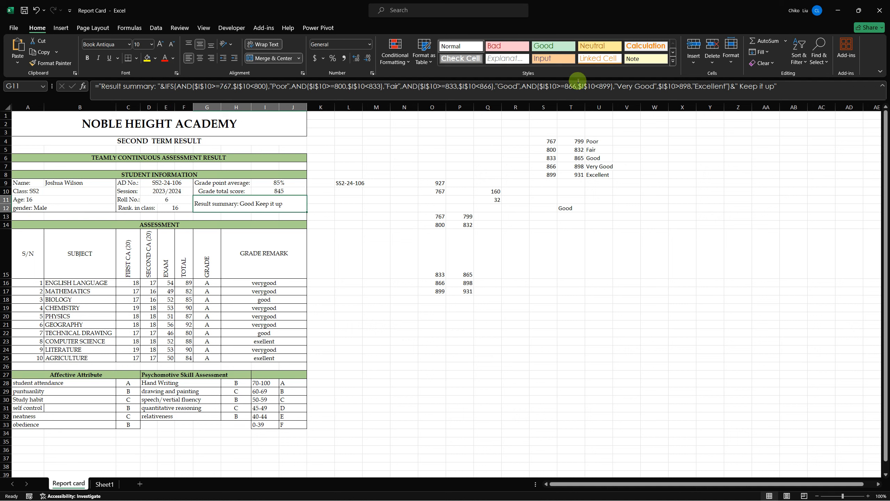
- Insert "result," before "Keep it up" in the closing text of G11's formula
left_click(739, 86)
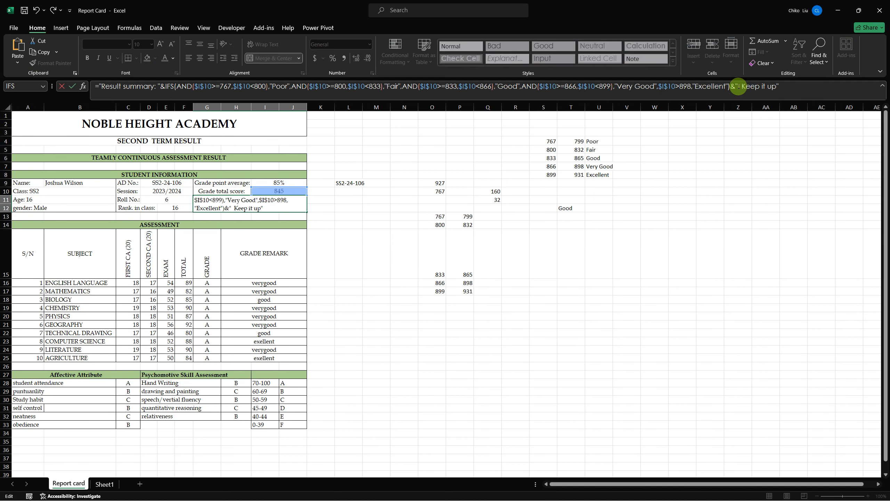
type("result")
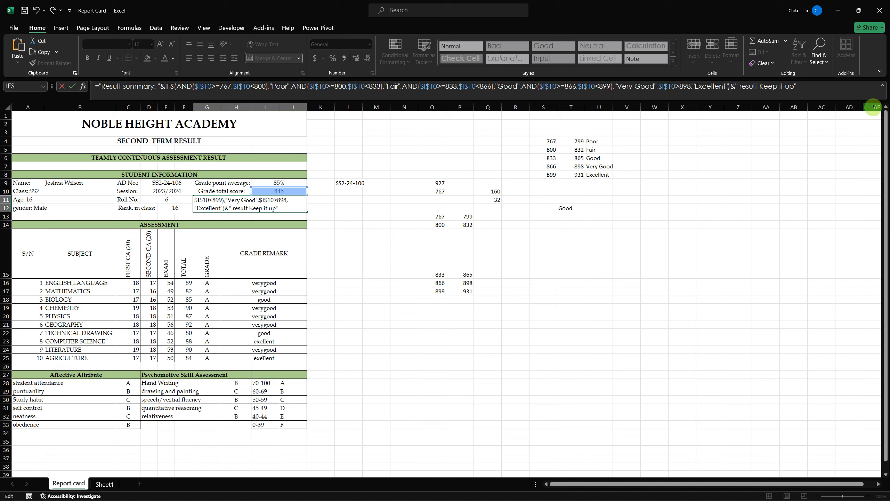
type(",")
key("ctrl+Return")
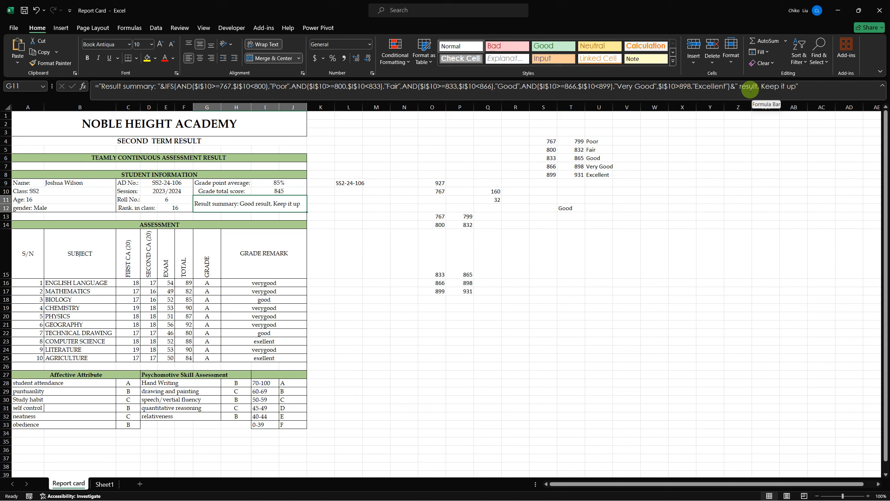
left_click(571, 206)
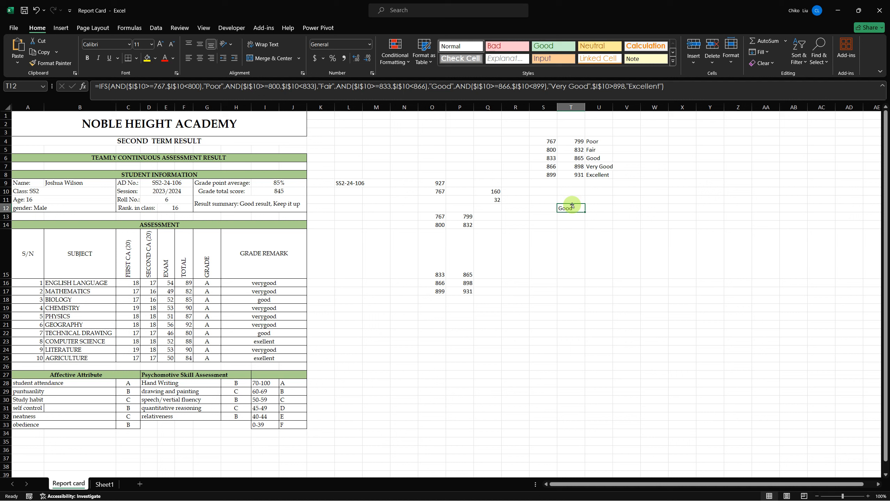
left_click(265, 204)
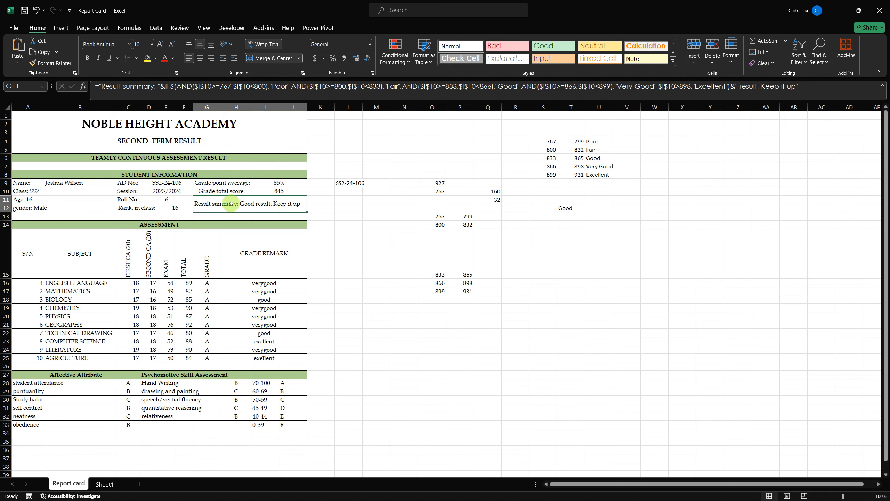